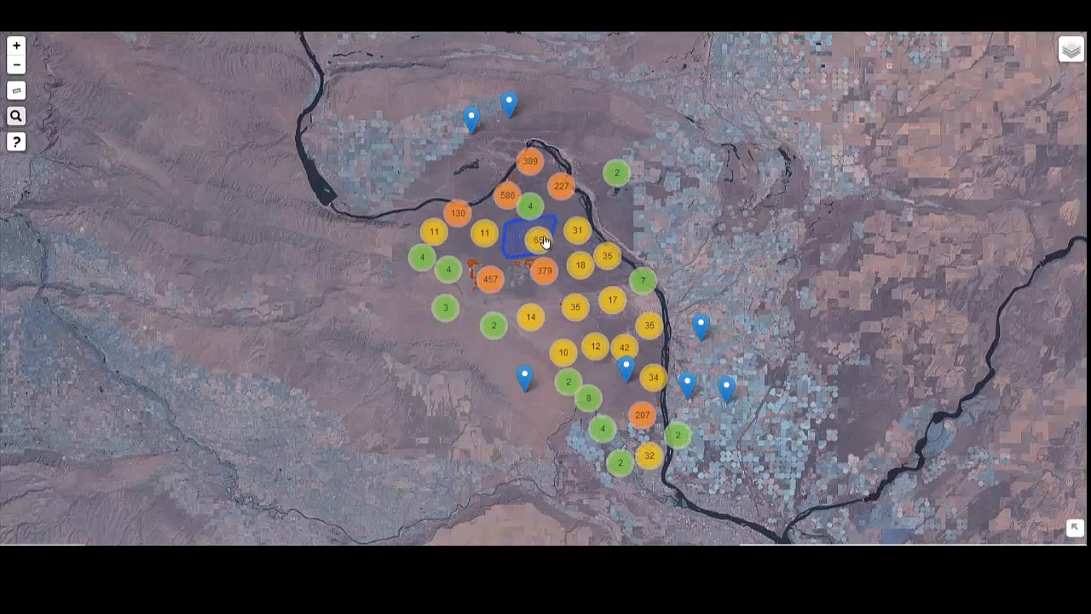
Step: Expand the four-well cluster between the central industrial area and the river to view its individual wells
{"action": "scroll", "coordinate": [544, 238], "scroll_direction": "up", "scroll_amount": 3}
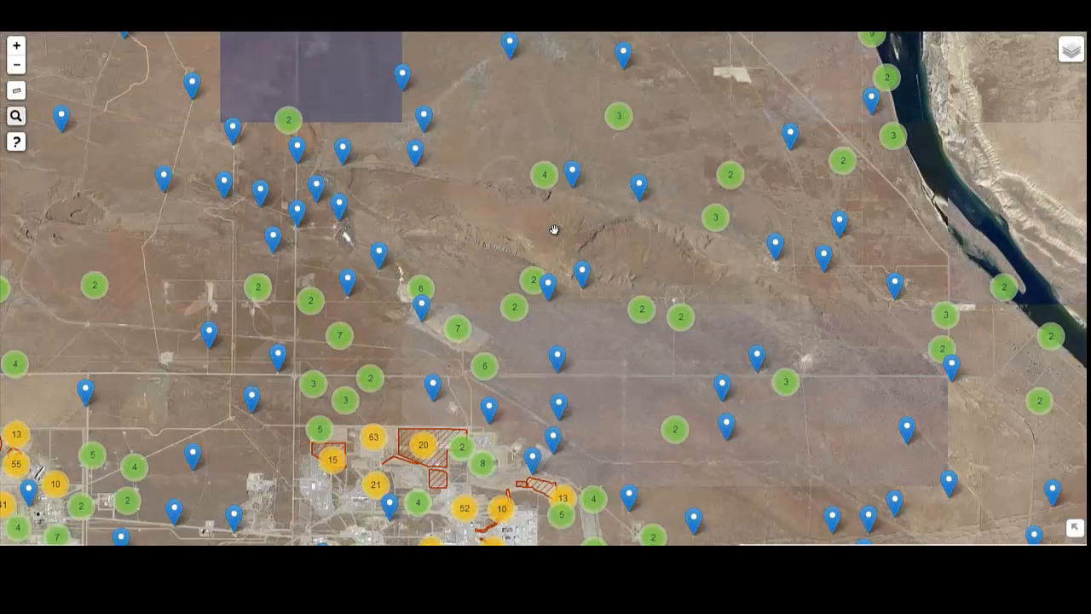
{"action": "left_click_drag", "start_coordinate": [516, 214], "coordinate": [461, 240]}
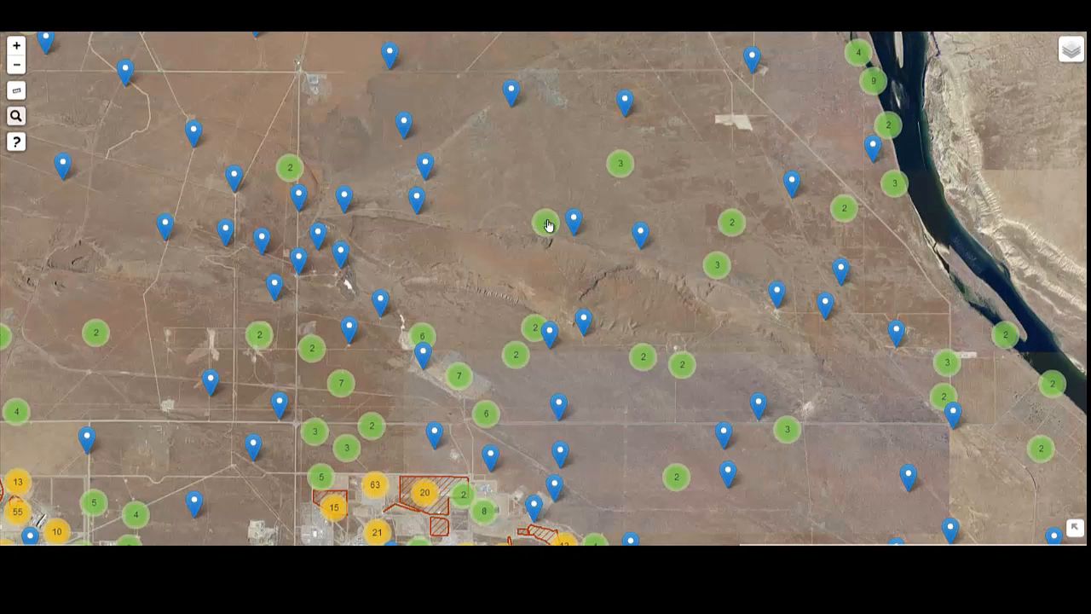
{"action": "left_click", "coordinate": [546, 224]}
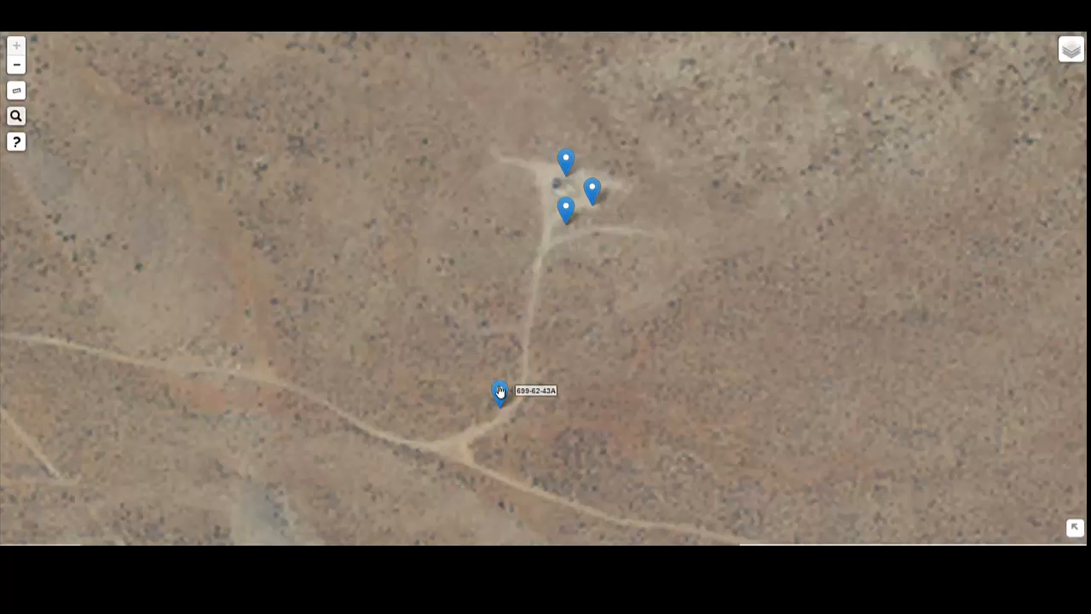
{"action": "scroll", "coordinate": [431, 271], "scroll_direction": "down", "scroll_amount": 1}
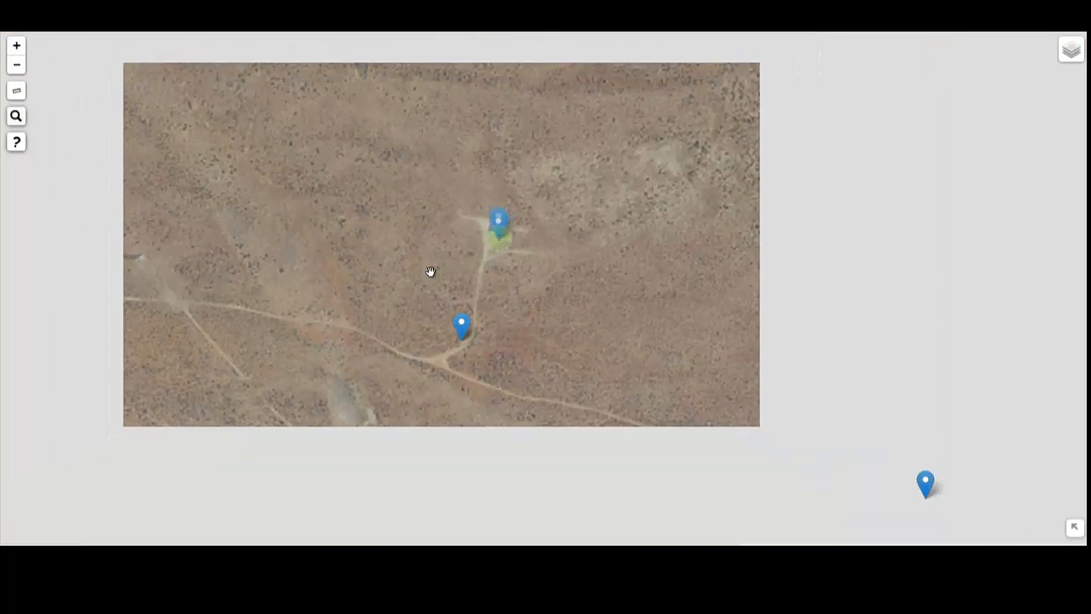
{"action": "scroll", "coordinate": [430, 271], "scroll_direction": "down", "scroll_amount": 2}
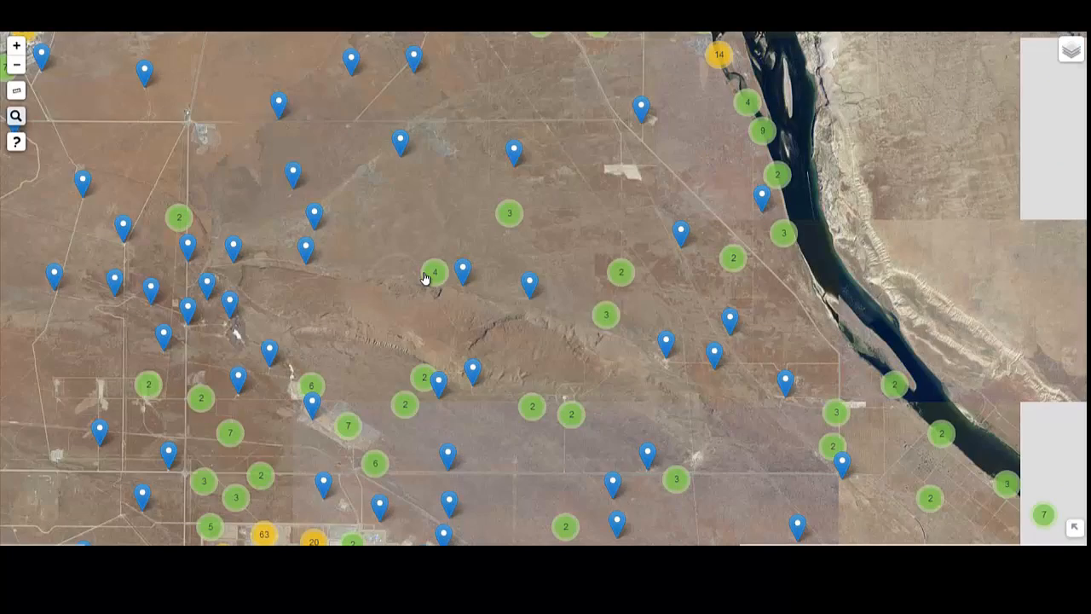
Step: Examine how the well clusters split and regroup across the site map at wider and closer scales
{"action": "scroll", "coordinate": [424, 278], "scroll_direction": "down", "scroll_amount": 1}
{"action": "left_click_drag", "start_coordinate": [764, 247], "coordinate": [898, 228]}
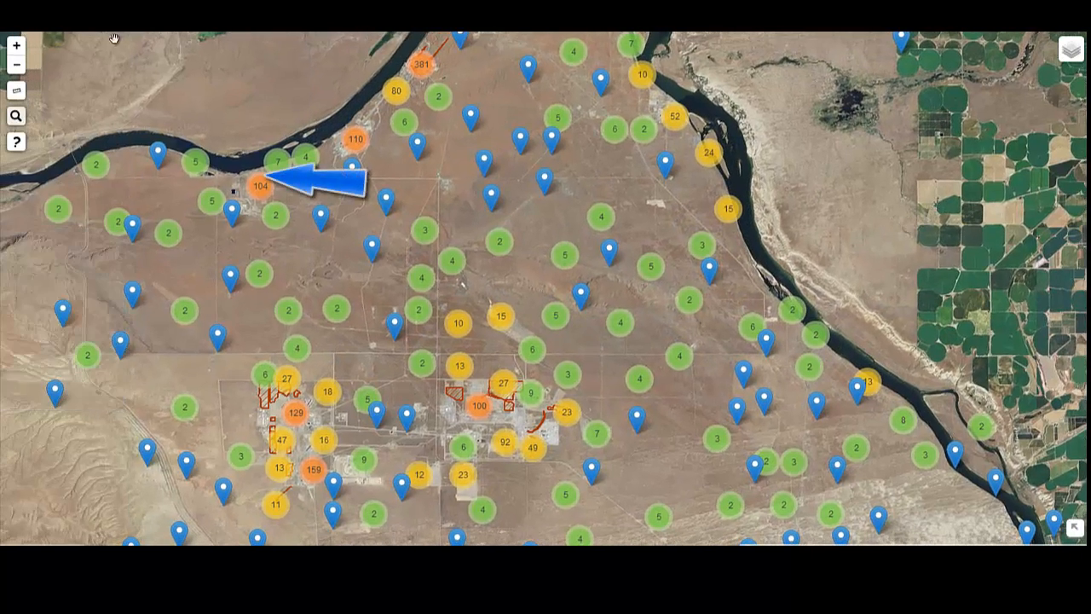
{"action": "left_click", "coordinate": [18, 45]}
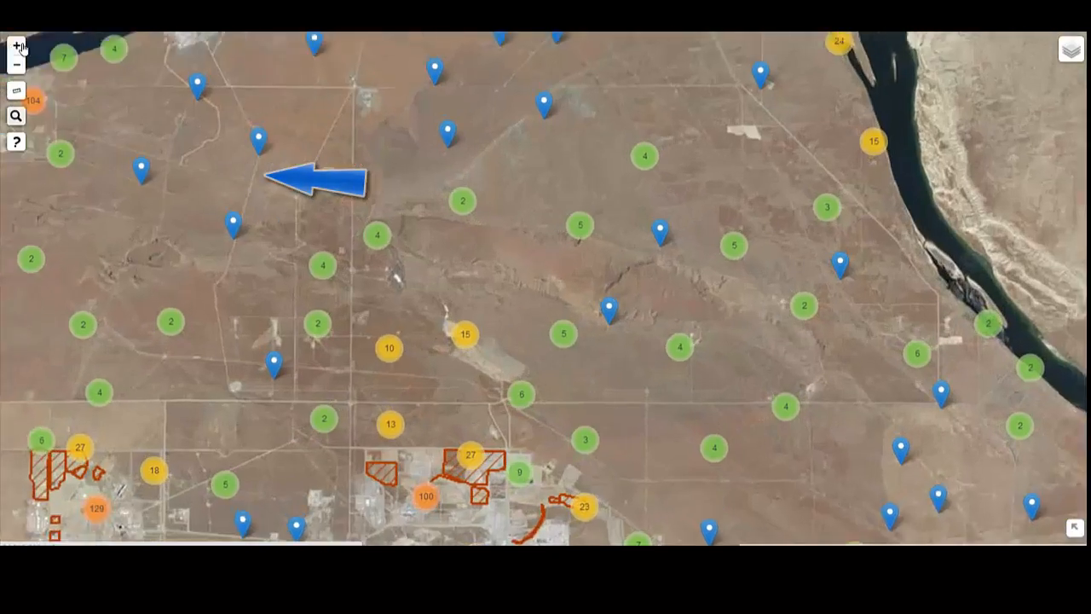
{"action": "left_click", "coordinate": [18, 45]}
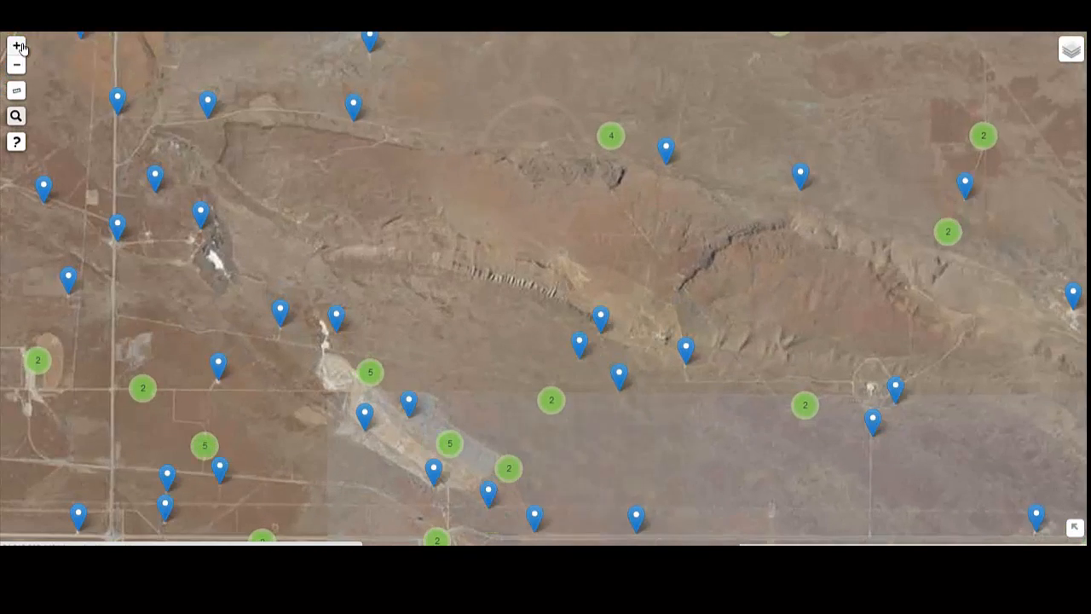
{"action": "left_click_drag", "start_coordinate": [417, 253], "coordinate": [618, 215]}
{"action": "scroll", "coordinate": [618, 215], "scroll_direction": "down", "scroll_amount": 2}
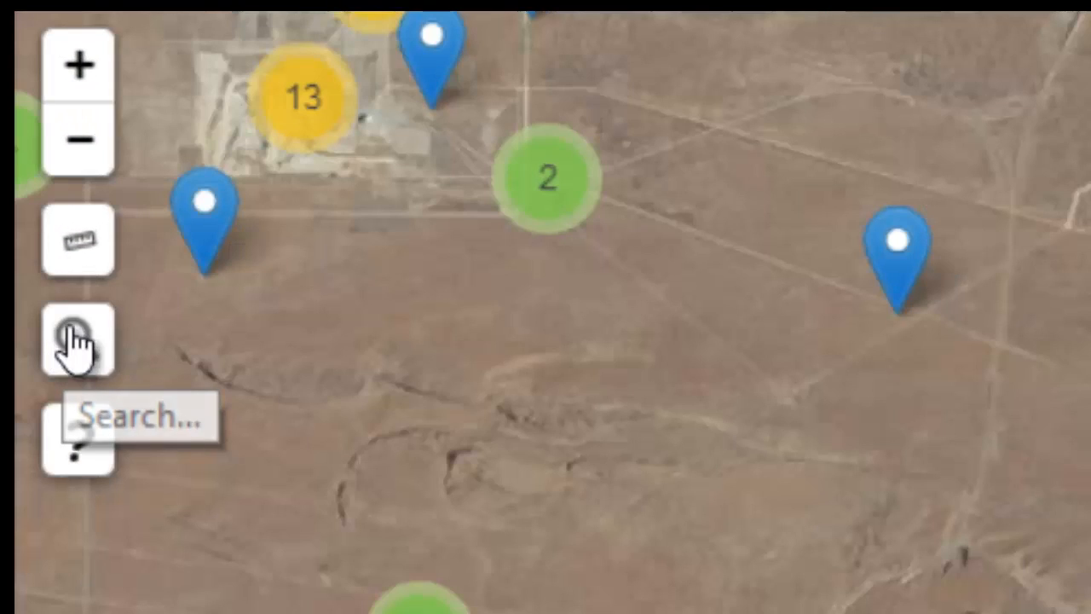
Step: Search the map for wells matching 199-b5 and locate well 199-B5-2
{"action": "left_click", "coordinate": [73, 339]}
{"action": "type", "text": "19"}
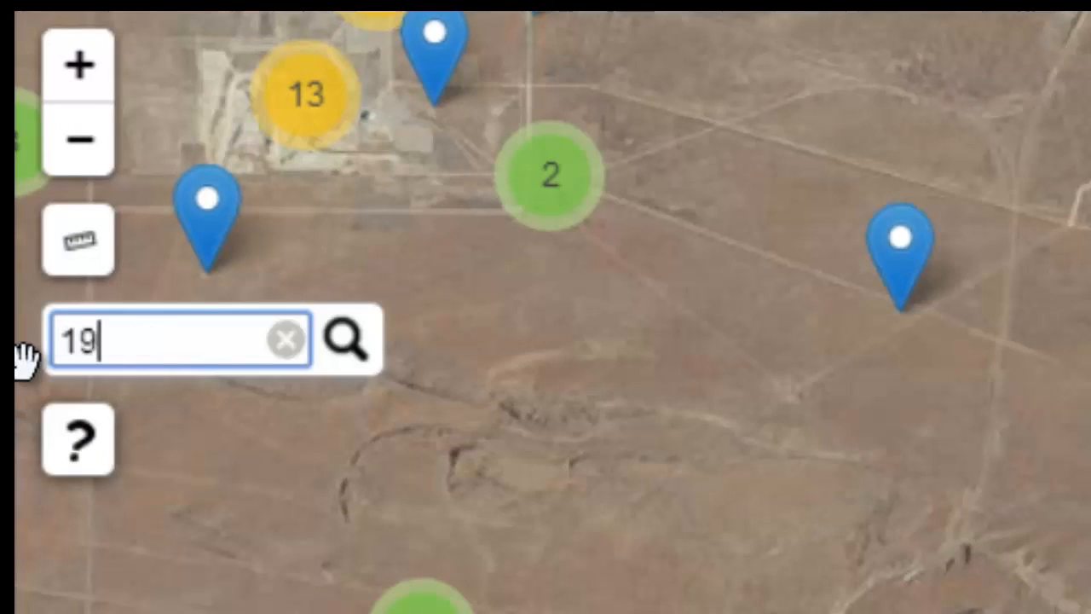
{"action": "type", "text": "9"}
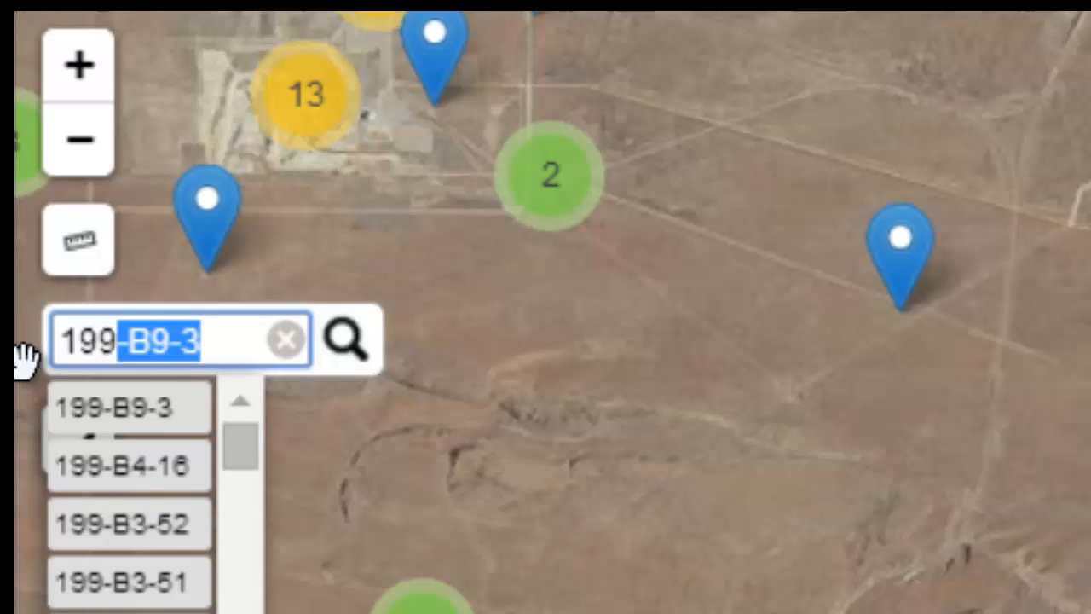
{"action": "type", "text": "-b"}
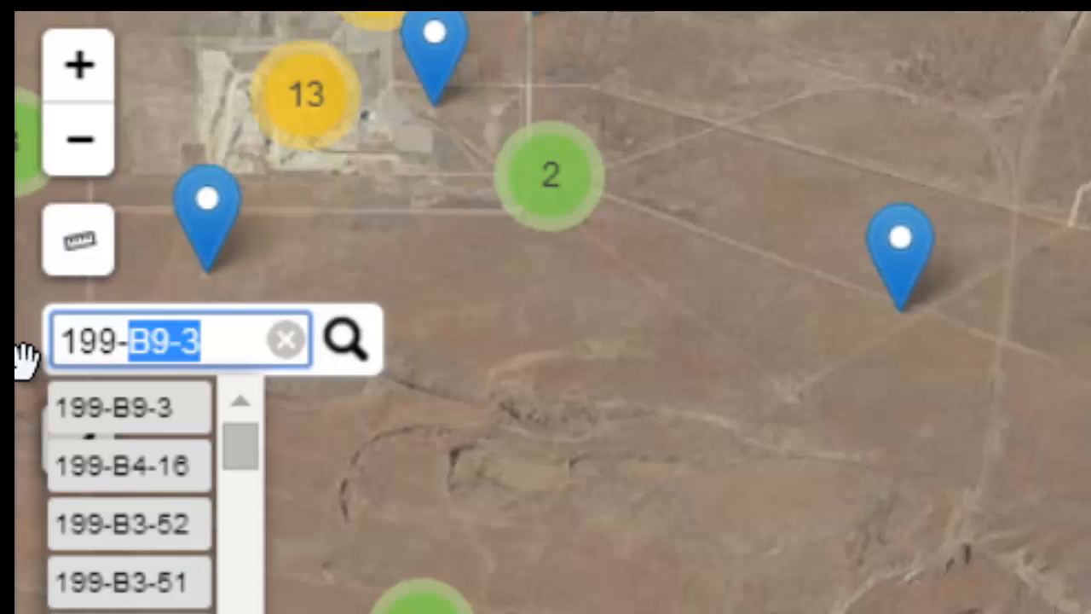
{"action": "type", "text": "5"}
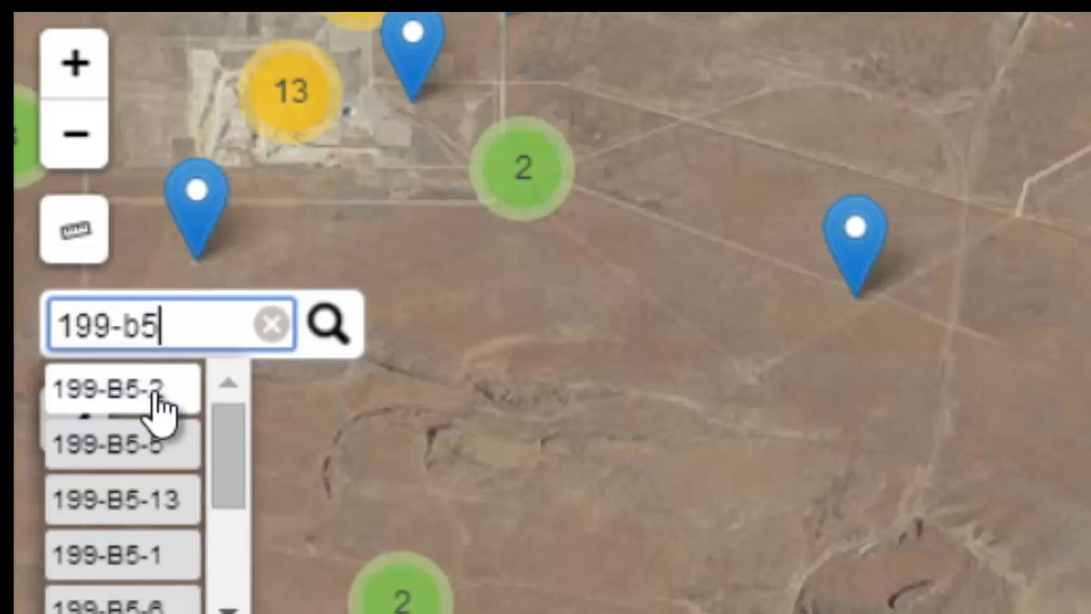
{"action": "left_click", "coordinate": [157, 401]}
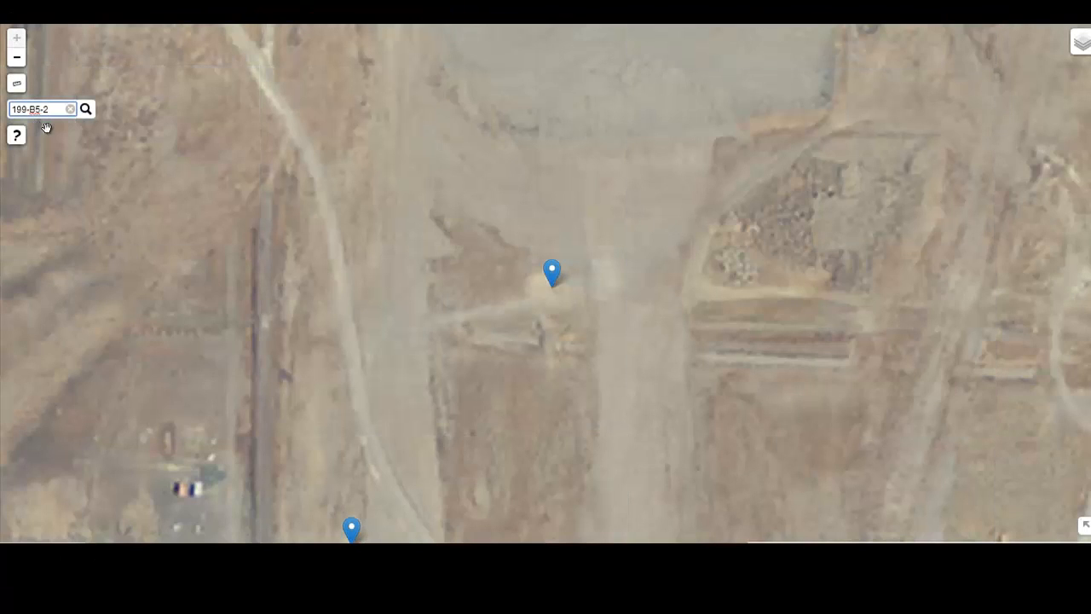
Step: Open the chart for plotting multiple constituents for the single well 199-B5-2
{"action": "mouse_move", "coordinate": [554, 280]}
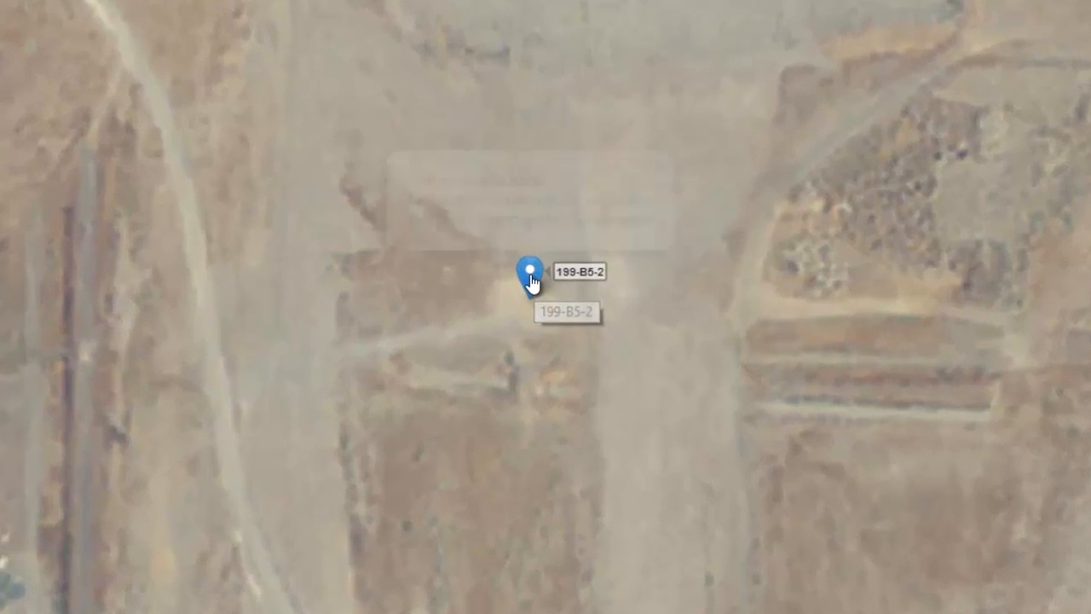
{"action": "left_click", "coordinate": [554, 278]}
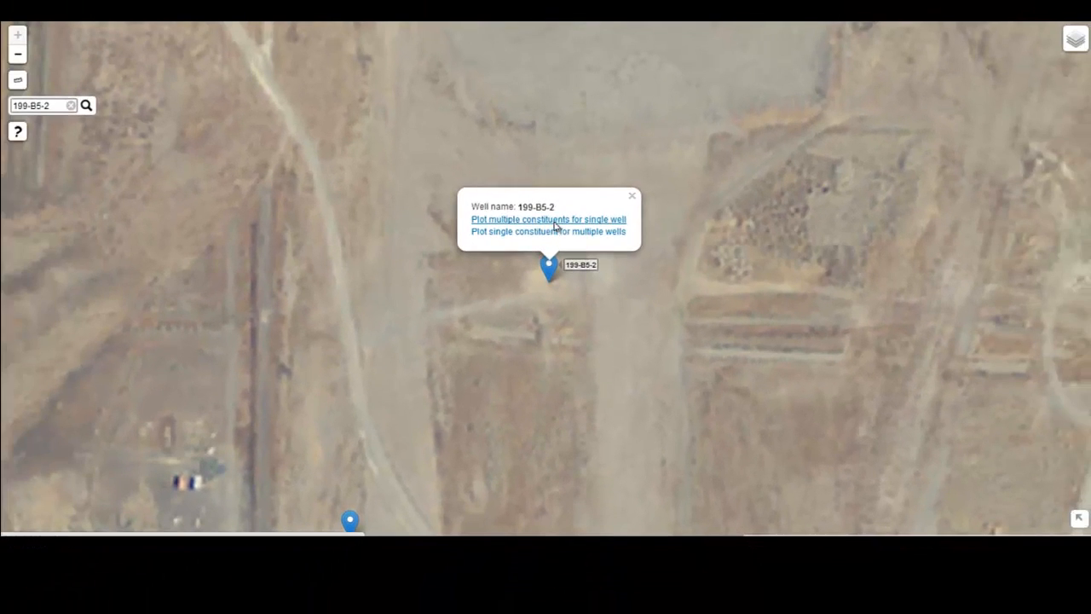
{"action": "left_click", "coordinate": [546, 219]}
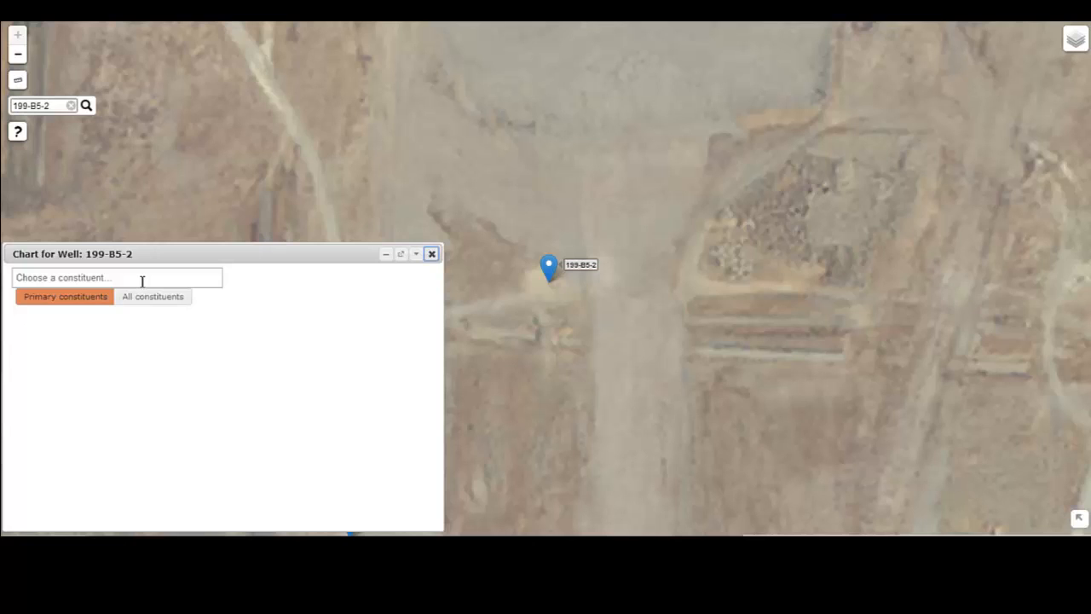
Step: Plot the primary constituents Tritium (pCi/L) and Strontium-90 (pCi/L) in the chart for well 199-B5-2
{"action": "left_click", "coordinate": [143, 281]}
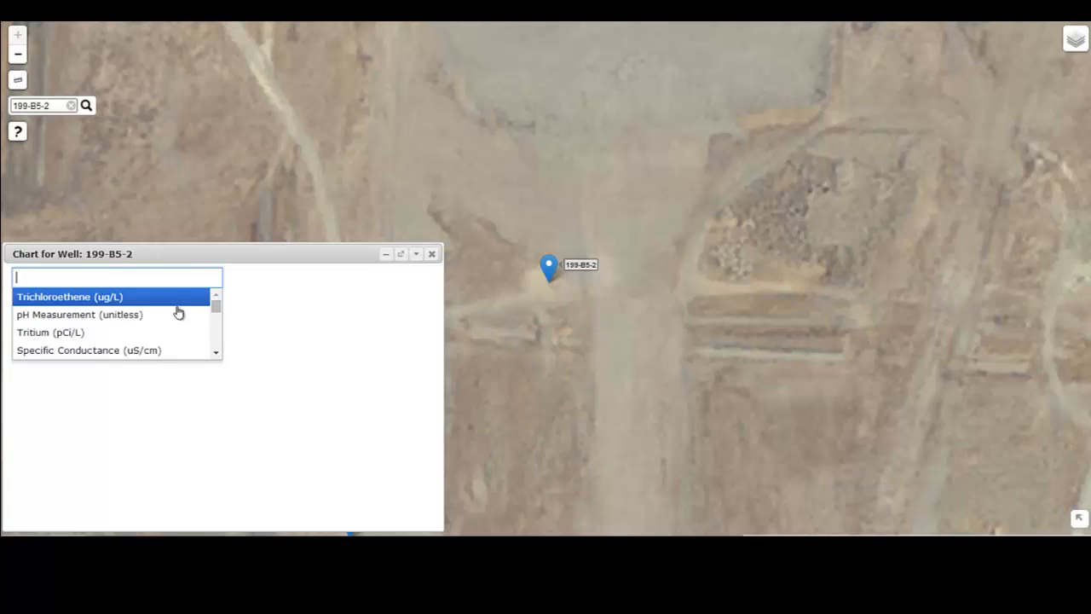
{"action": "mouse_move", "coordinate": [216, 307]}
{"action": "left_mouse_down"}
{"action": "mouse_move", "coordinate": [214, 344]}
{"action": "mouse_move", "coordinate": [214, 304]}
{"action": "left_mouse_up"}
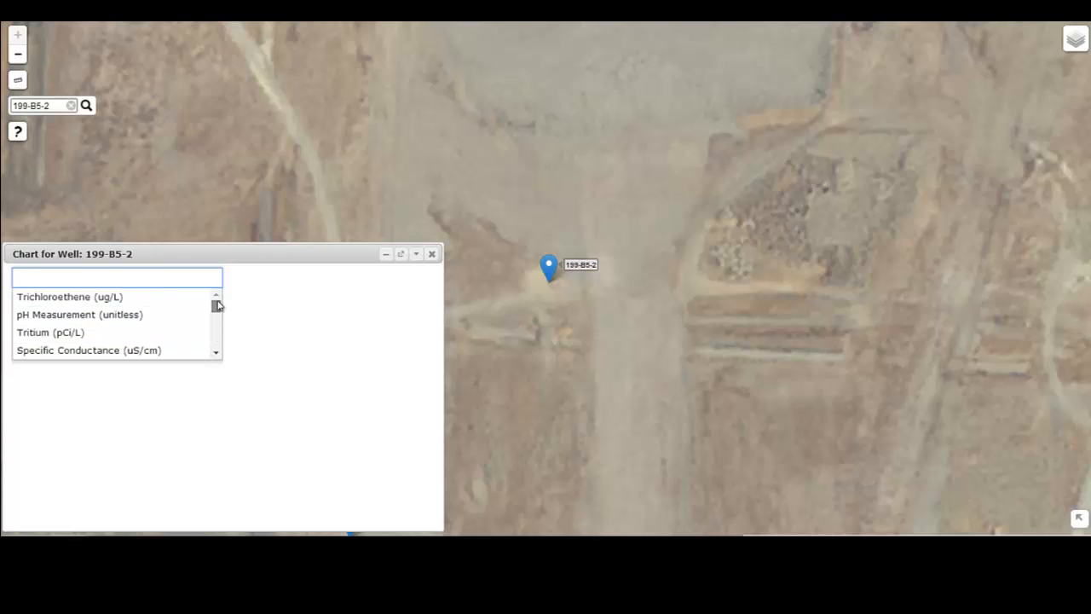
{"action": "left_click", "coordinate": [115, 334]}
{"action": "left_click", "coordinate": [150, 279]}
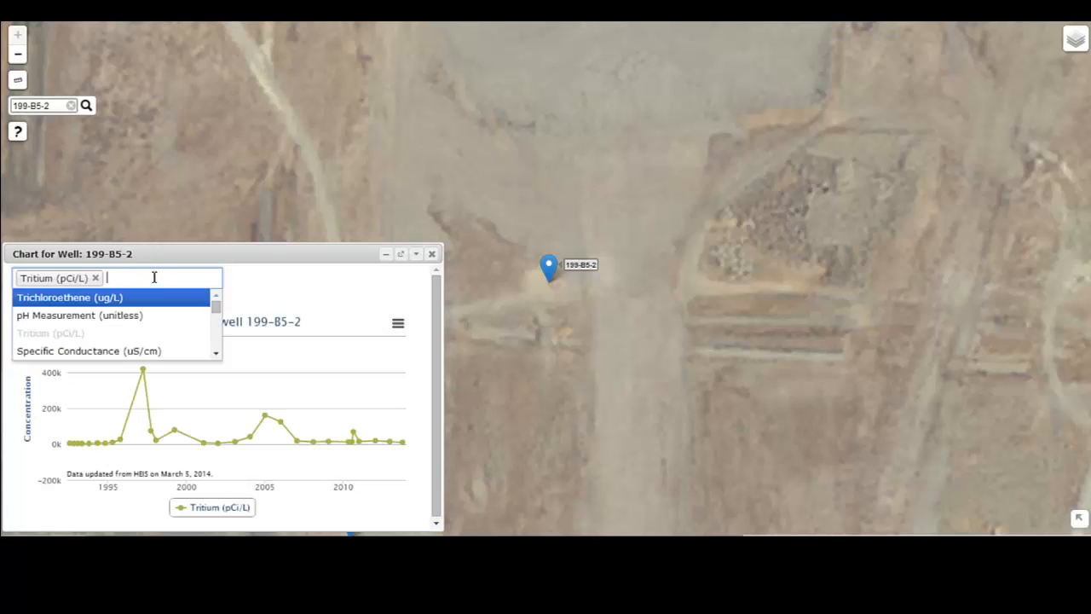
{"action": "left_click_drag", "start_coordinate": [214, 305], "coordinate": [214, 321]}
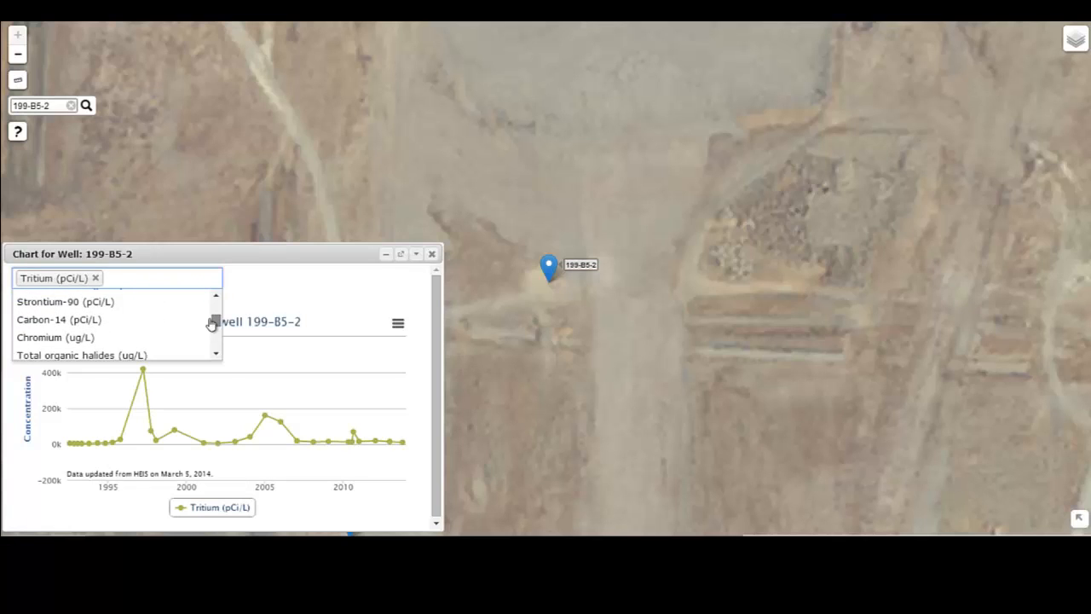
{"action": "left_click", "coordinate": [118, 303]}
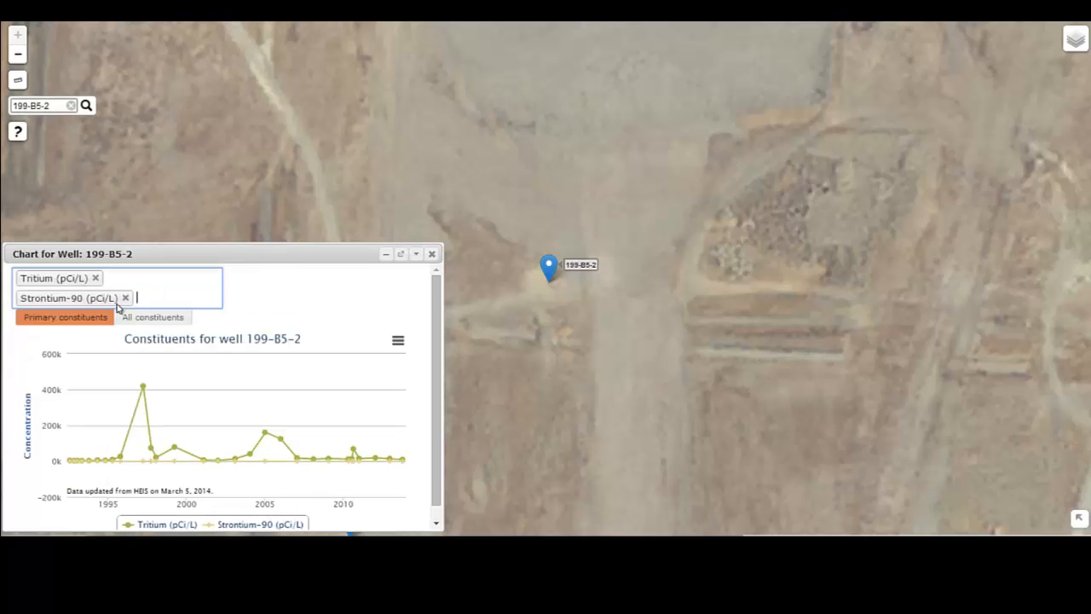
Step: Move the well chart window toward the middle of the map and enlarge it so the whole chart fits
{"action": "left_click_drag", "start_coordinate": [171, 249], "coordinate": [296, 72]}
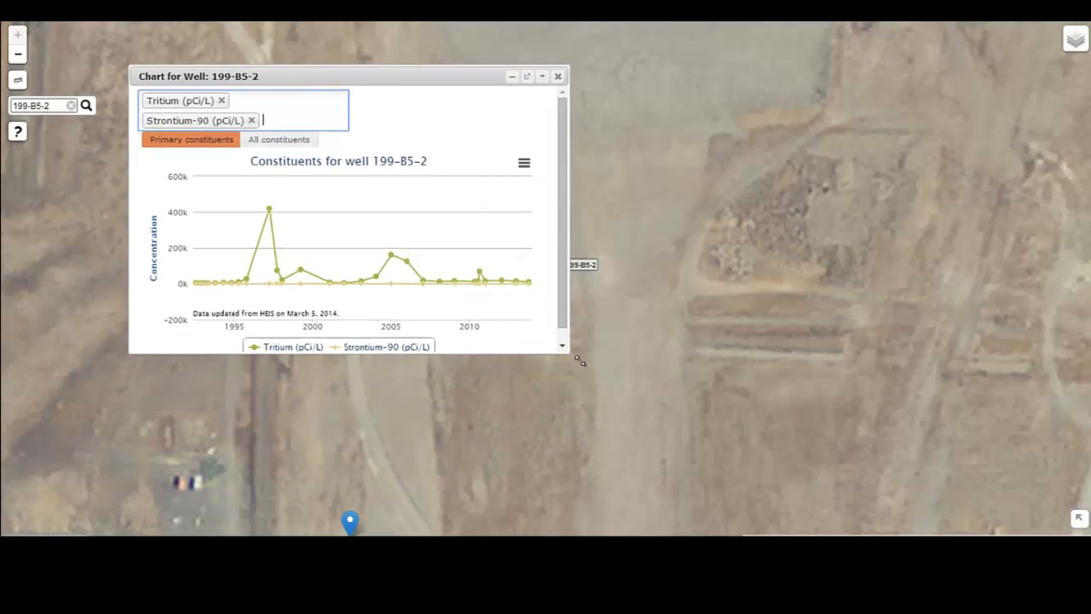
{"action": "left_click_drag", "start_coordinate": [568, 356], "coordinate": [810, 467]}
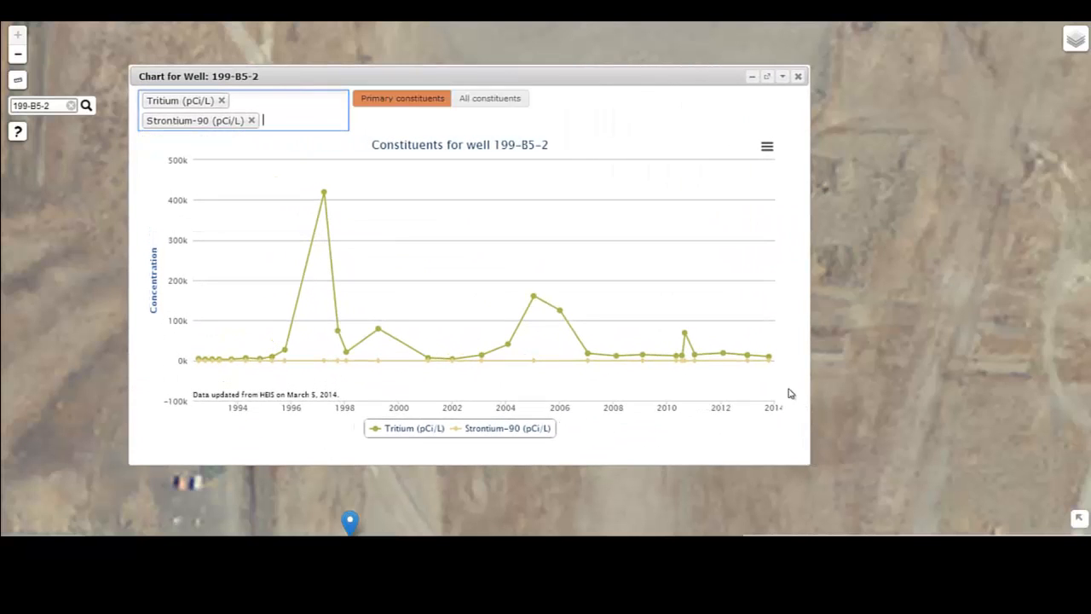
Step: Inspect the chart's data points and toggle the Strontium-90 series off and back on
{"action": "mouse_move", "coordinate": [750, 356]}
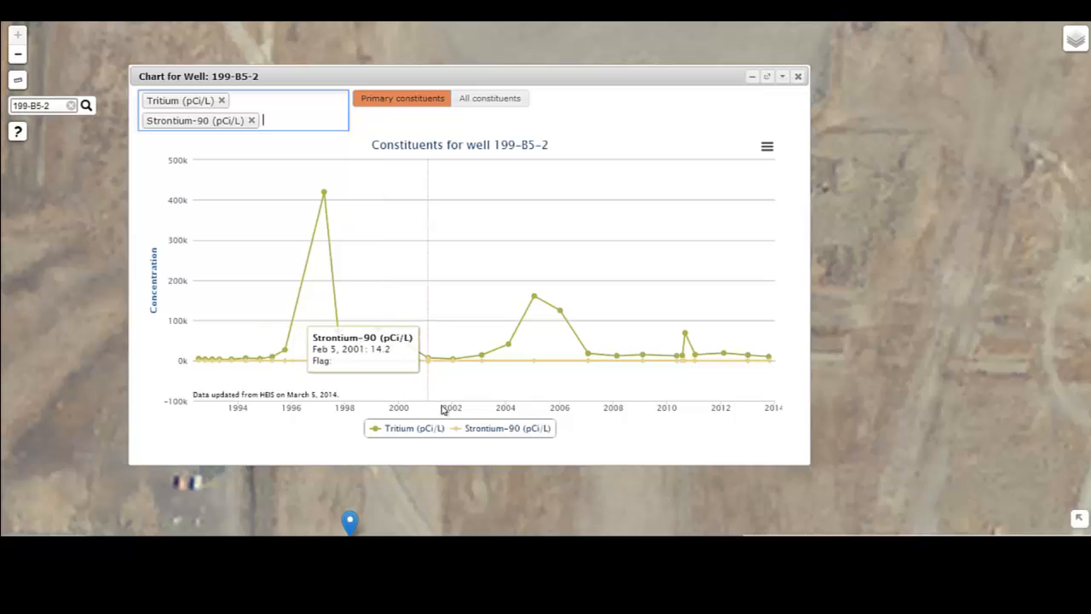
{"action": "left_click", "coordinate": [486, 433]}
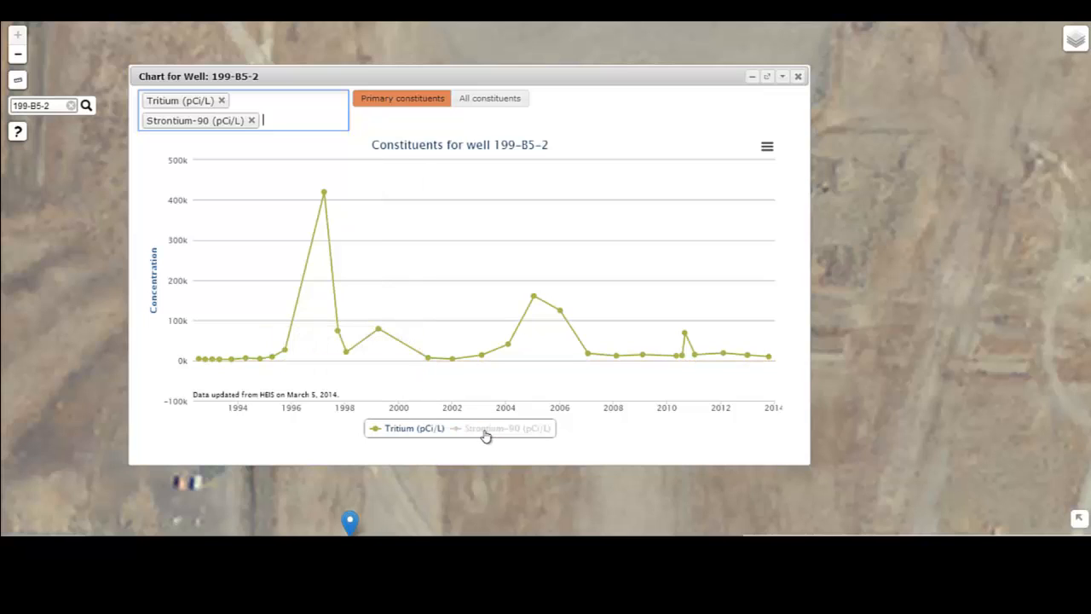
{"action": "left_click", "coordinate": [486, 434]}
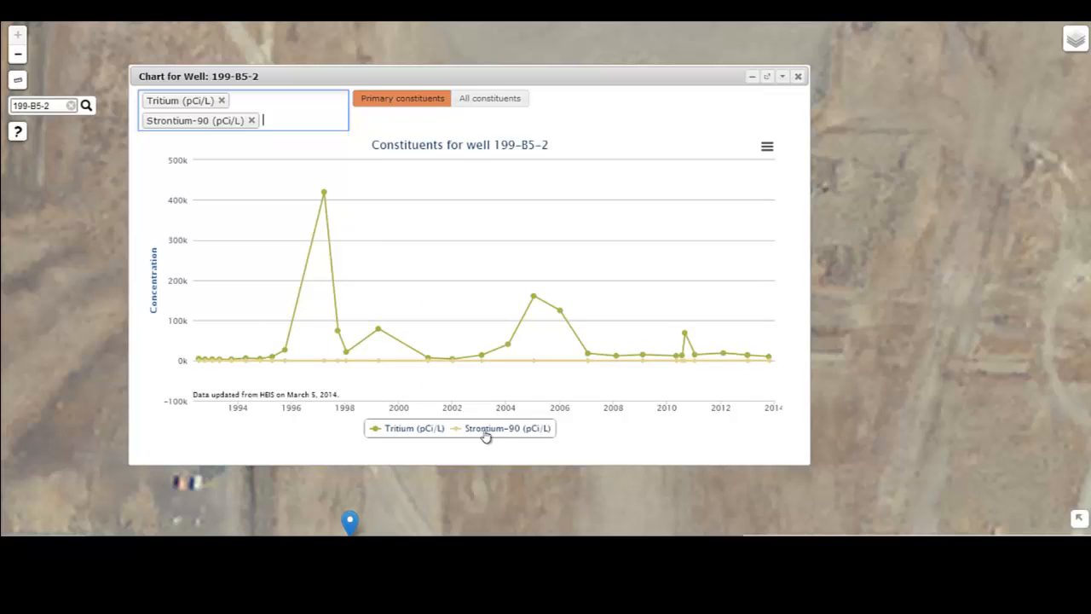
Step: Hide the Tritium series, zoom into the Strontium-90 curve from about 1998 to 2008, and reset the zoom
{"action": "left_click", "coordinate": [414, 433]}
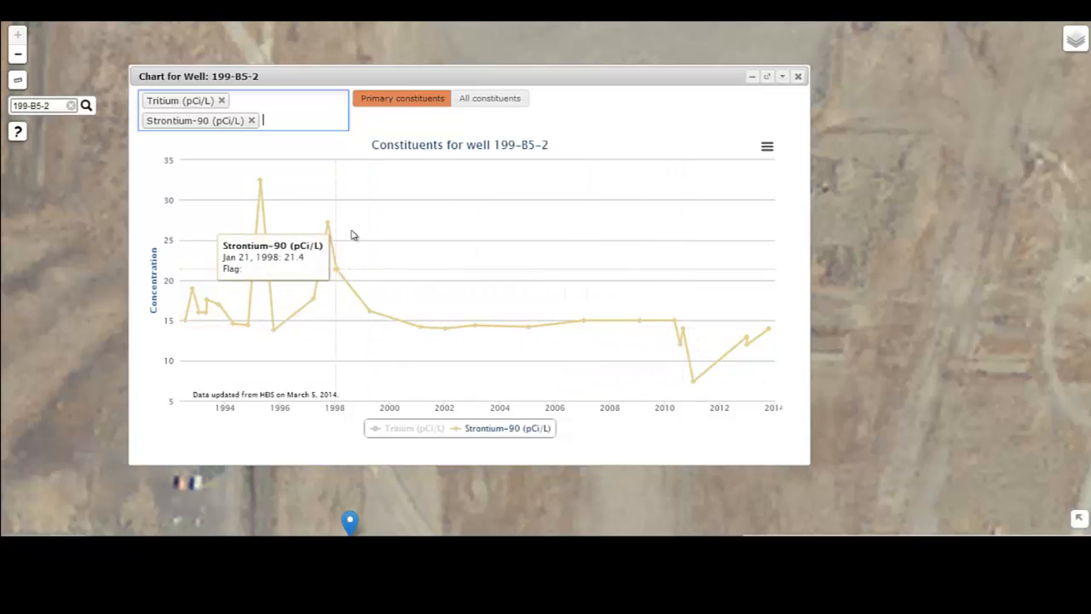
{"action": "left_click_drag", "start_coordinate": [354, 242], "coordinate": [617, 346]}
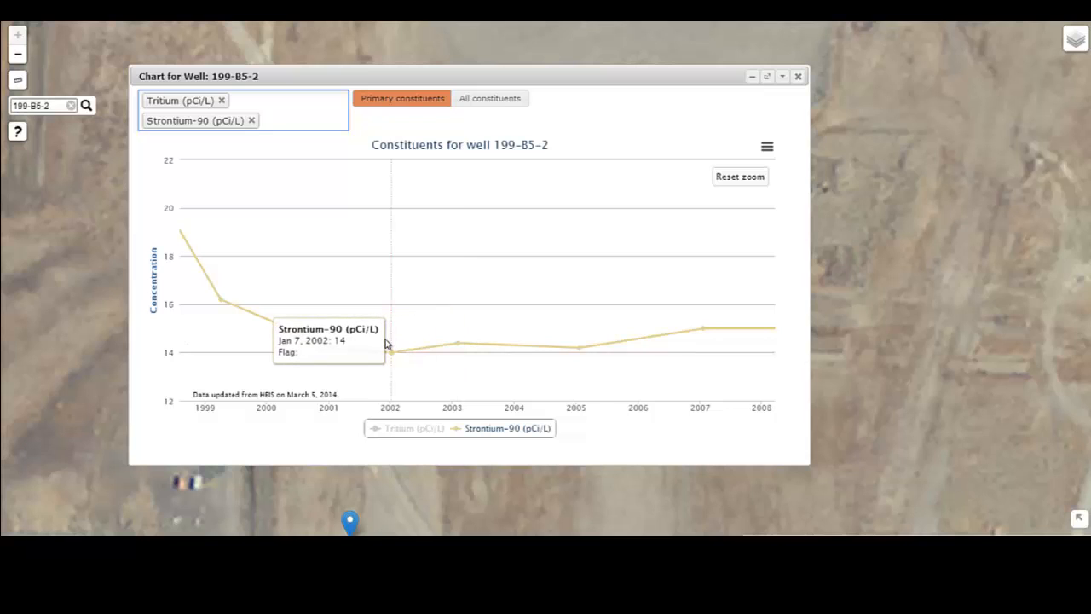
{"action": "left_click", "coordinate": [736, 181]}
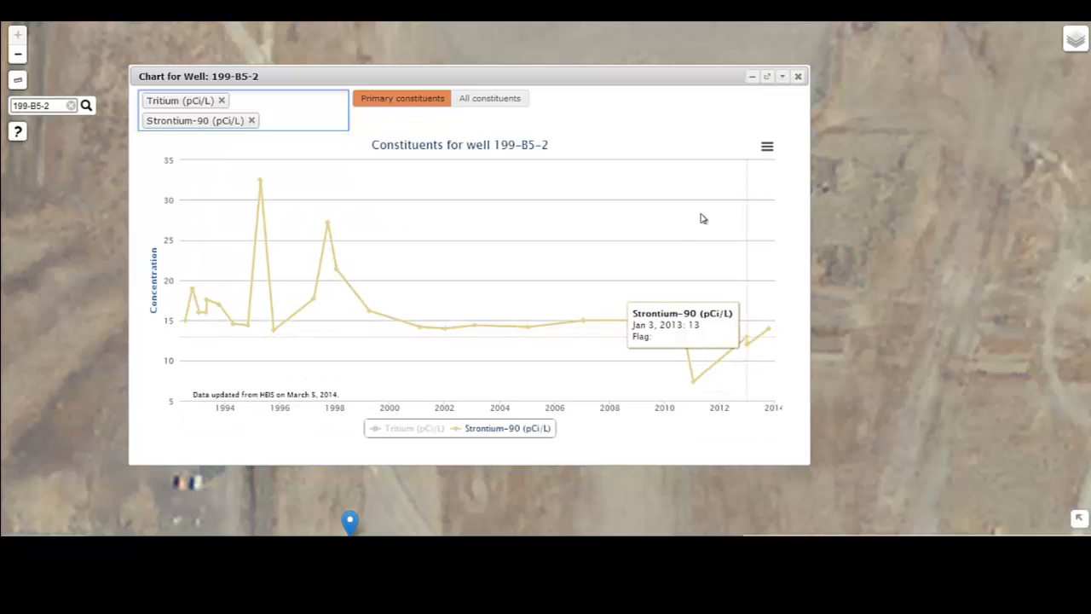
Step: Show the Tritium series again and hide the Strontium-90 series in the chart
{"action": "left_click", "coordinate": [385, 433]}
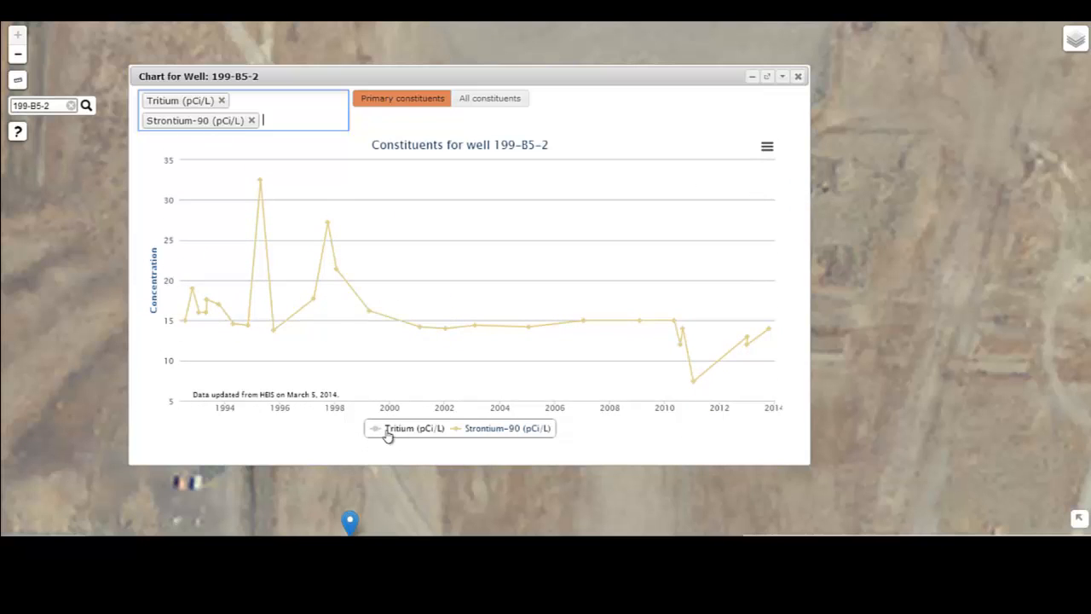
{"action": "left_click", "coordinate": [483, 436]}
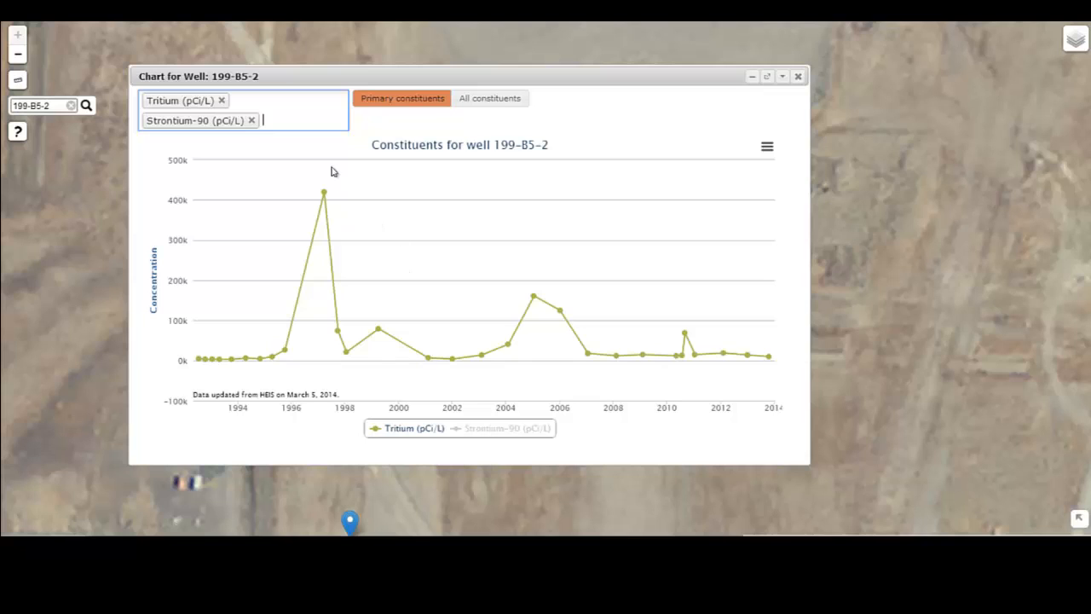
Step: Add the pH Measurement (unitless) constituent to the chart and reopen the constituent list
{"action": "left_click", "coordinate": [300, 116]}
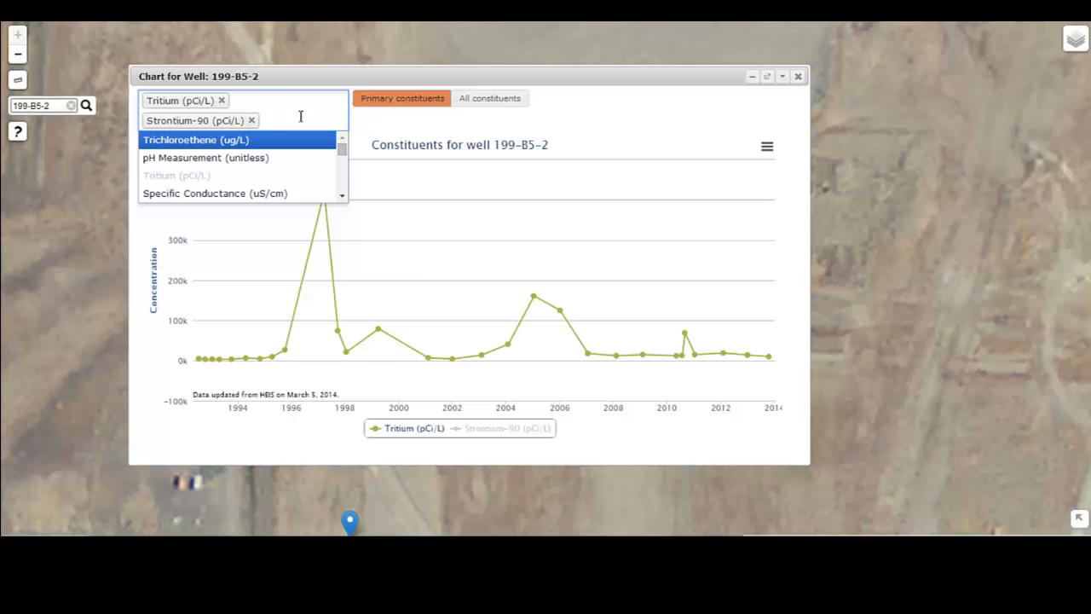
{"action": "type", "text": "p"}
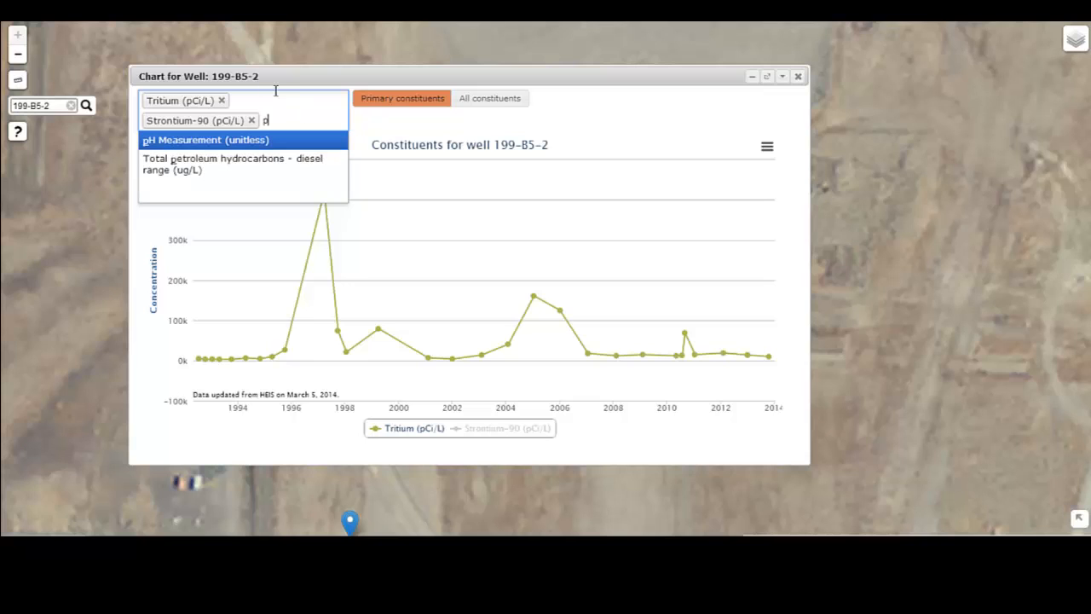
{"action": "key", "text": "Return"}
{"action": "left_click", "coordinate": [283, 140]}
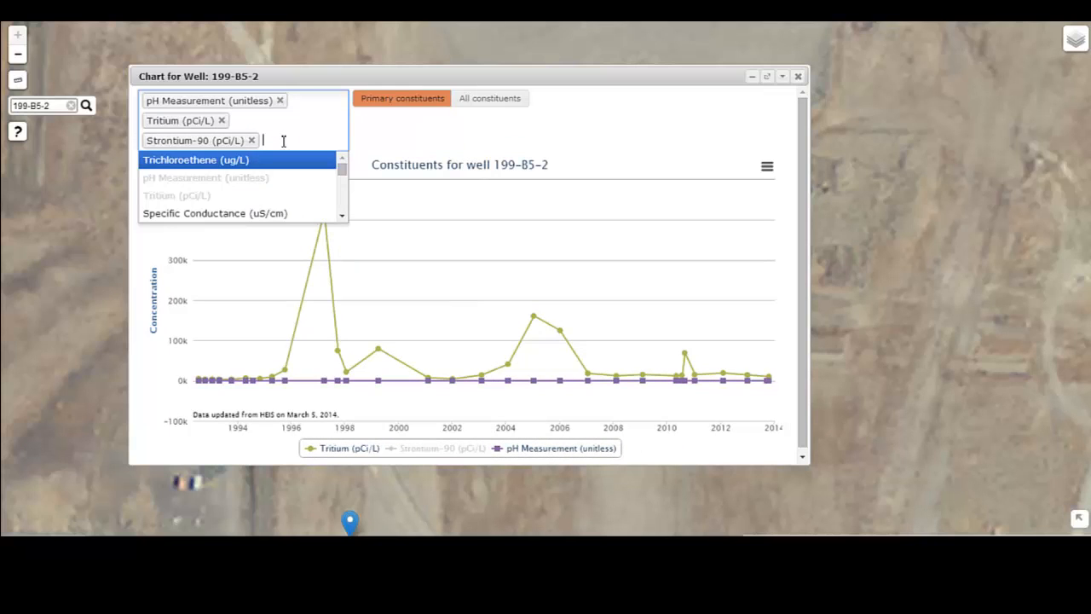
{"action": "type", "text": "s["}
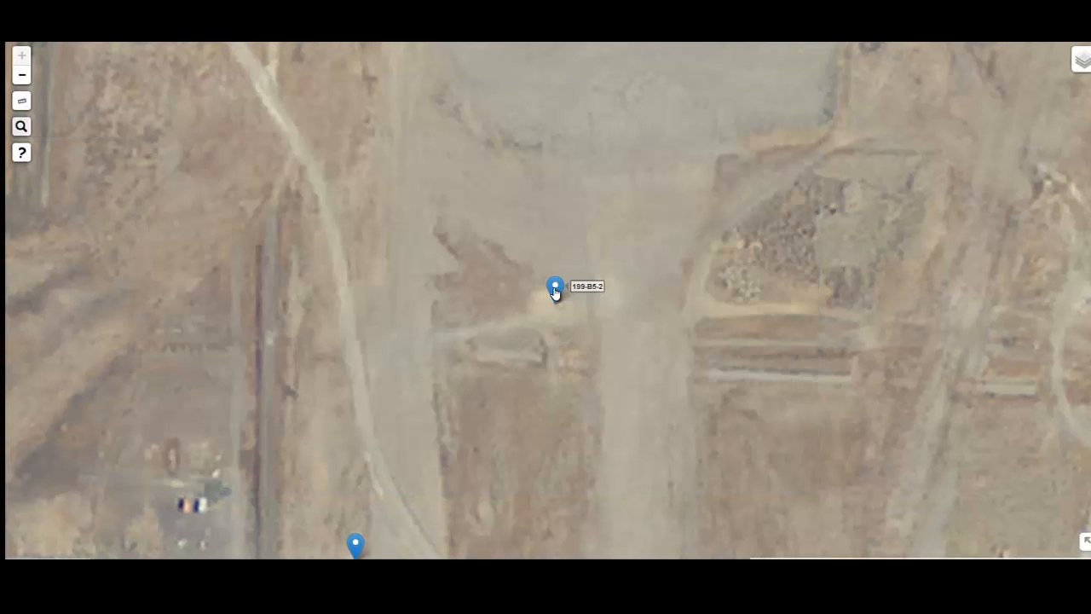
Step: Open a single-constituent comparison chart for well 199-B5-2 and set its constituent to pH Measurement (unitless)
{"action": "left_click", "coordinate": [555, 290]}
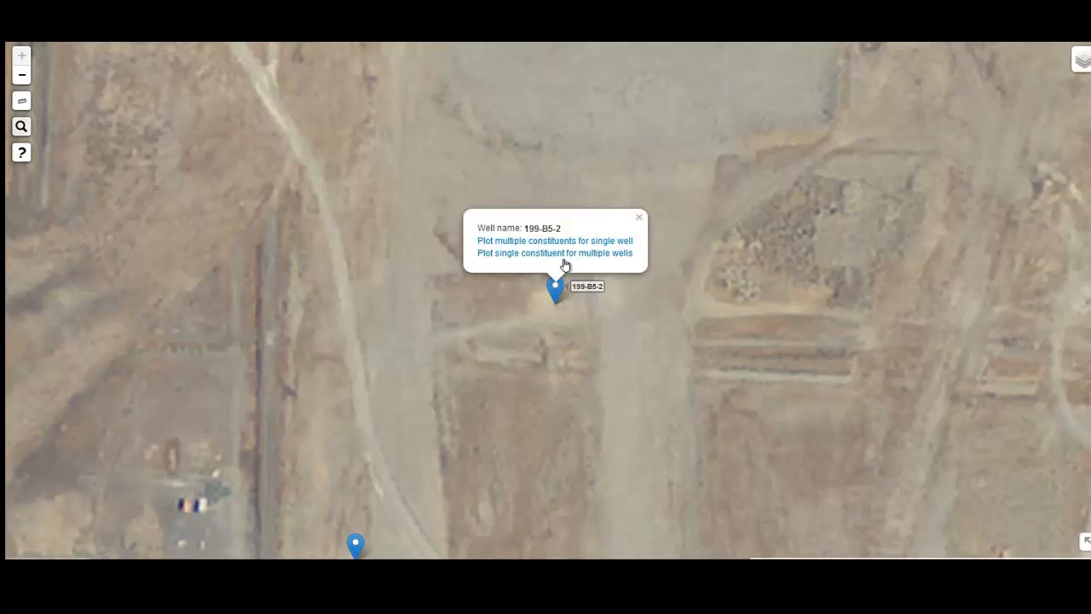
{"action": "left_click", "coordinate": [563, 253]}
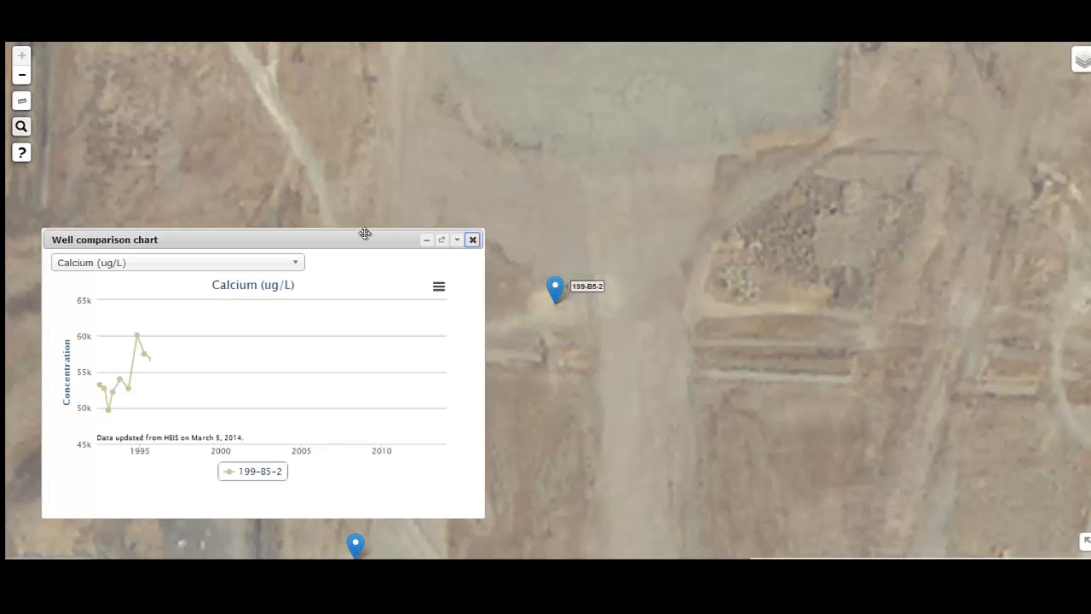
{"action": "left_click_drag", "start_coordinate": [343, 239], "coordinate": [373, 117]}
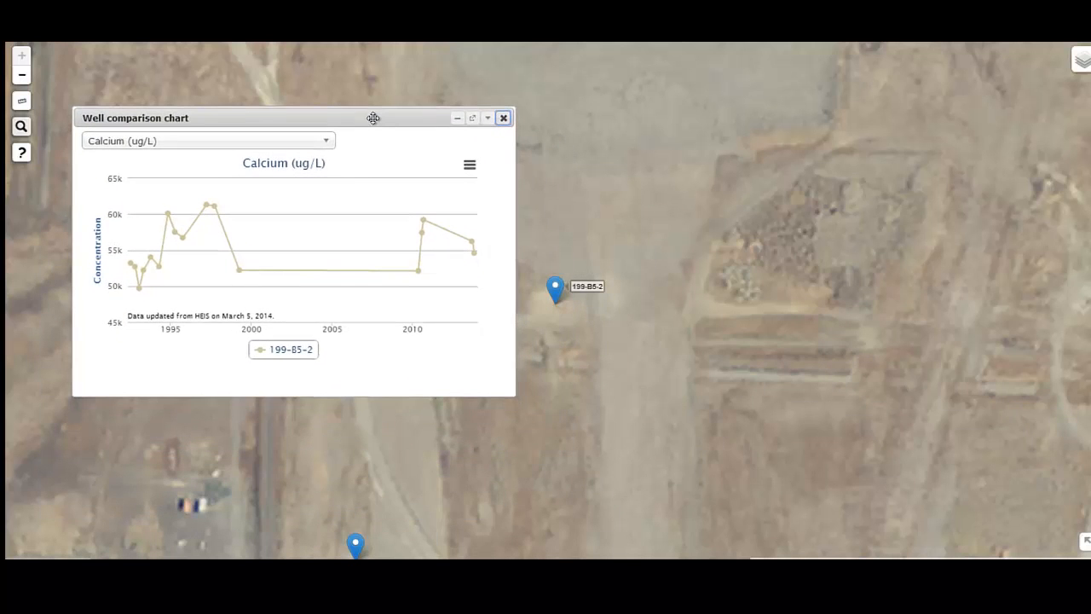
{"action": "left_click", "coordinate": [327, 145]}
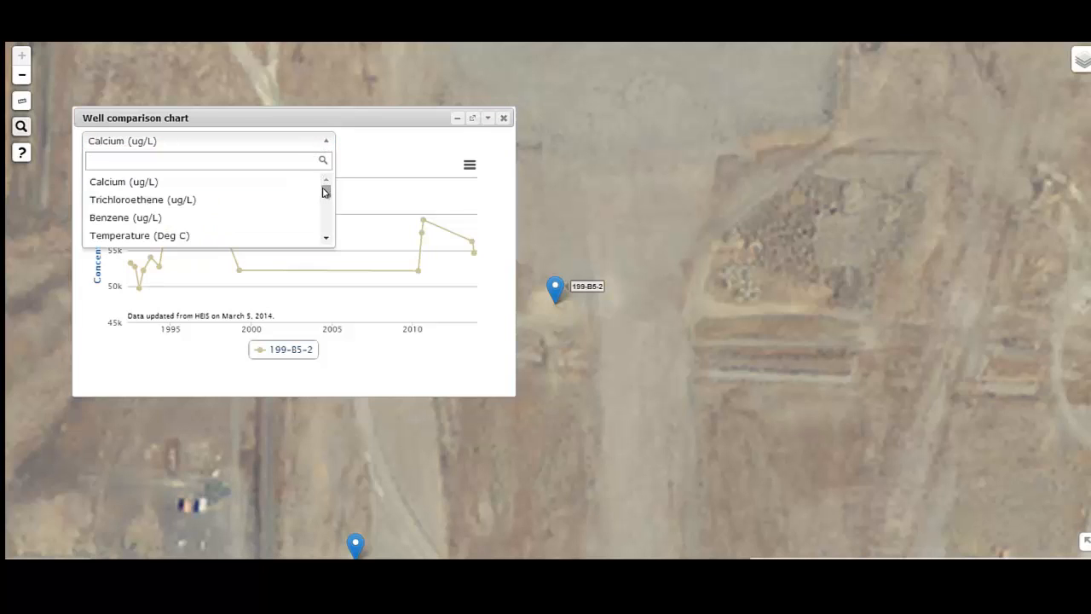
{"action": "type", "text": "p"}
{"action": "left_click", "coordinate": [179, 183]}
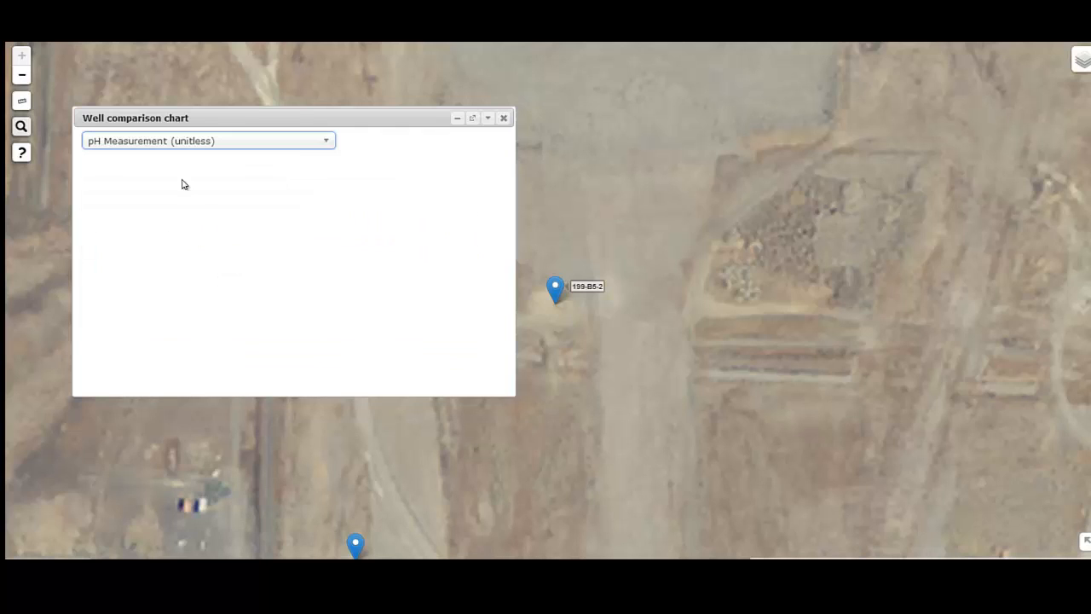
Step: Add the nearby wells 199-B4-1 and 199-B3-52 to the pH comparison chart
{"action": "left_click", "coordinate": [352, 543]}
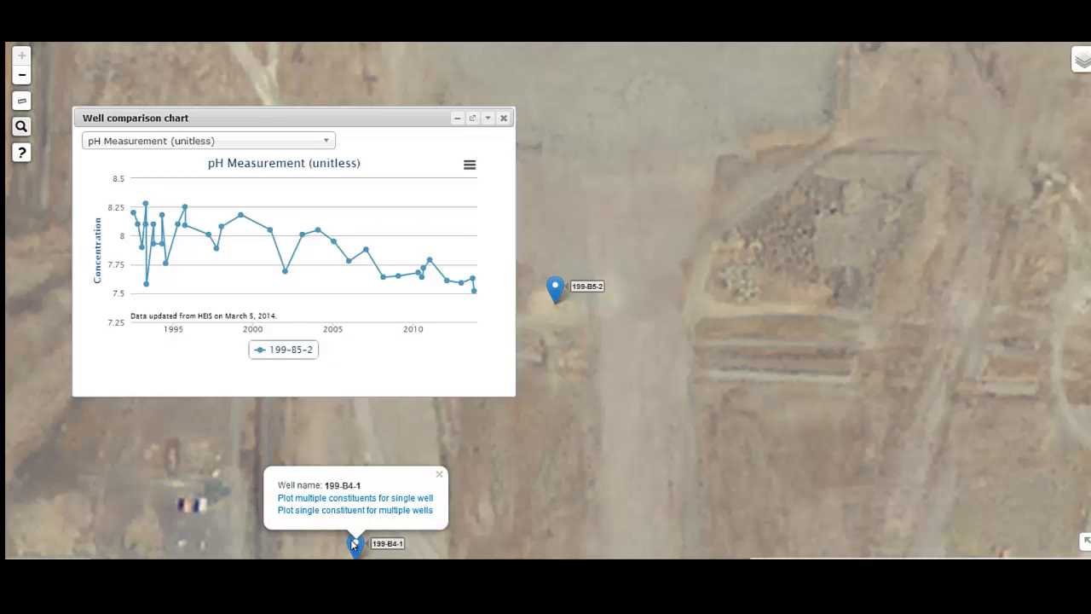
{"action": "left_click", "coordinate": [355, 509]}
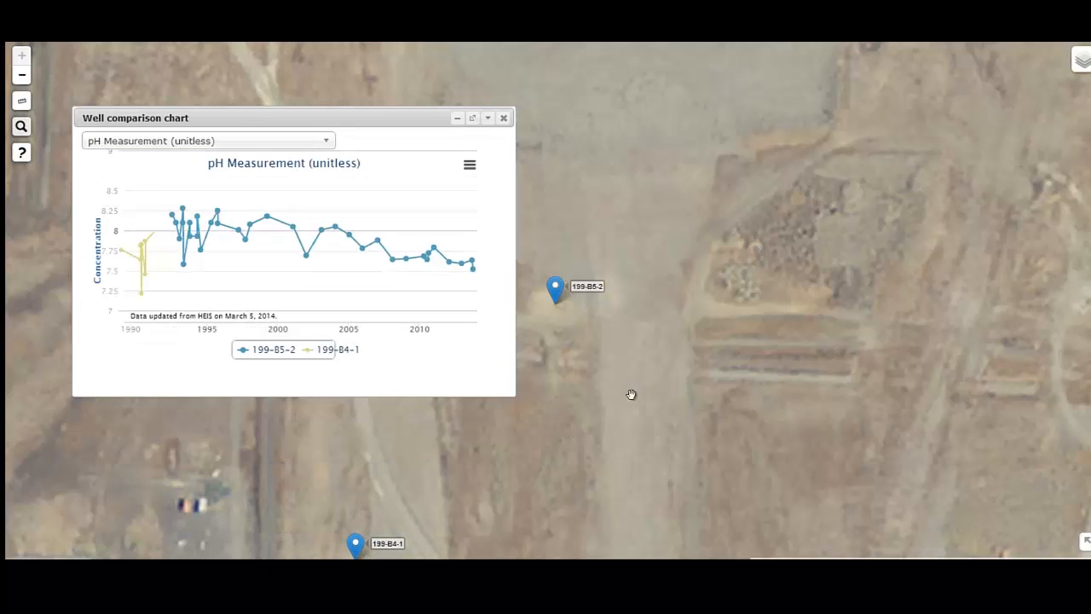
{"action": "left_click_drag", "start_coordinate": [879, 261], "coordinate": [584, 343]}
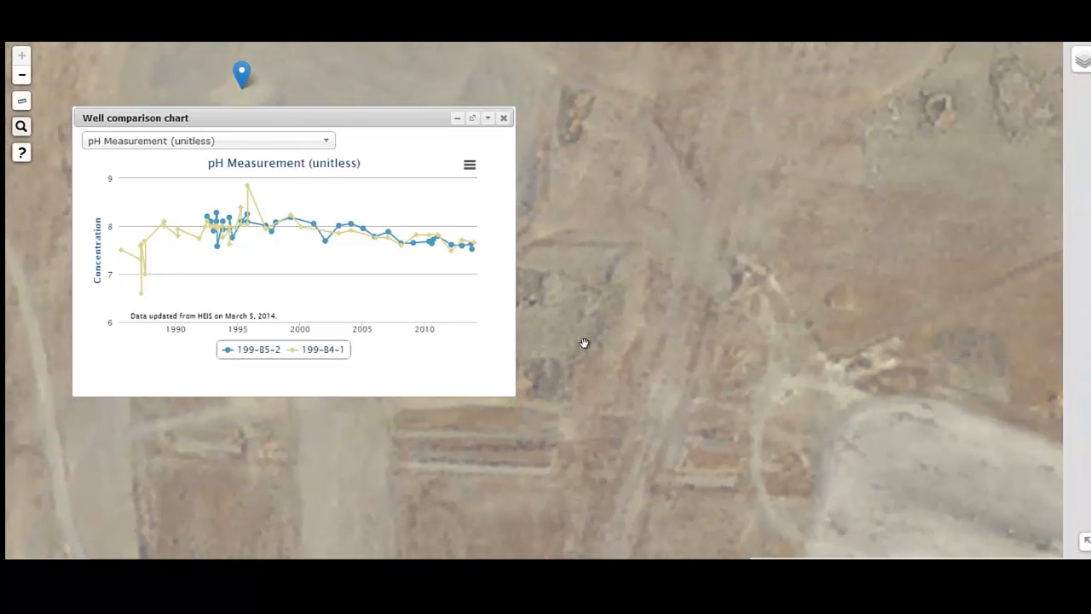
{"action": "left_click_drag", "start_coordinate": [684, 205], "coordinate": [1084, 320]}
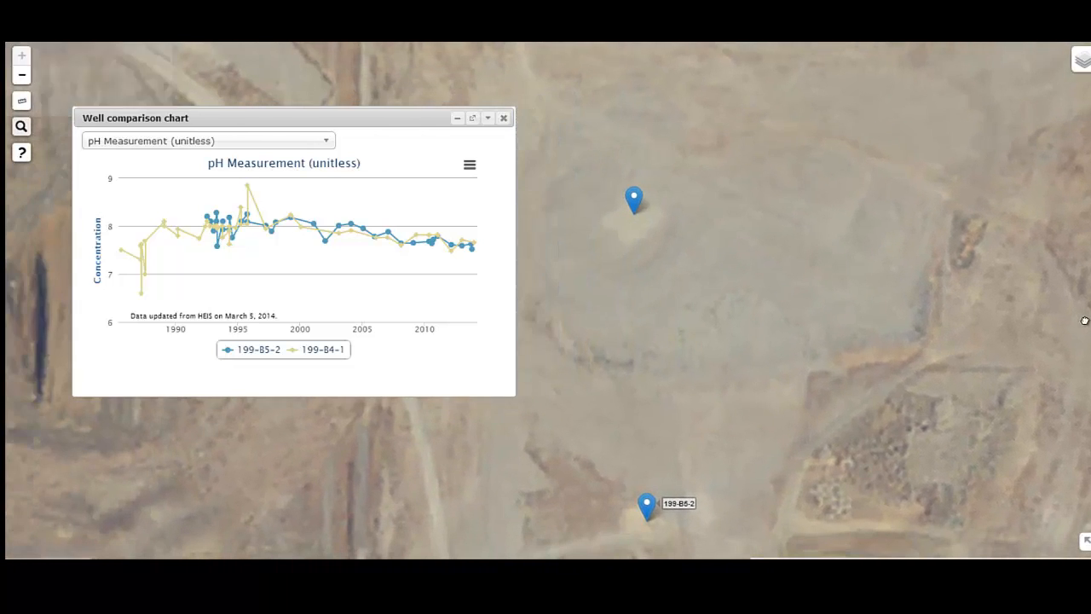
{"action": "left_click", "coordinate": [635, 198]}
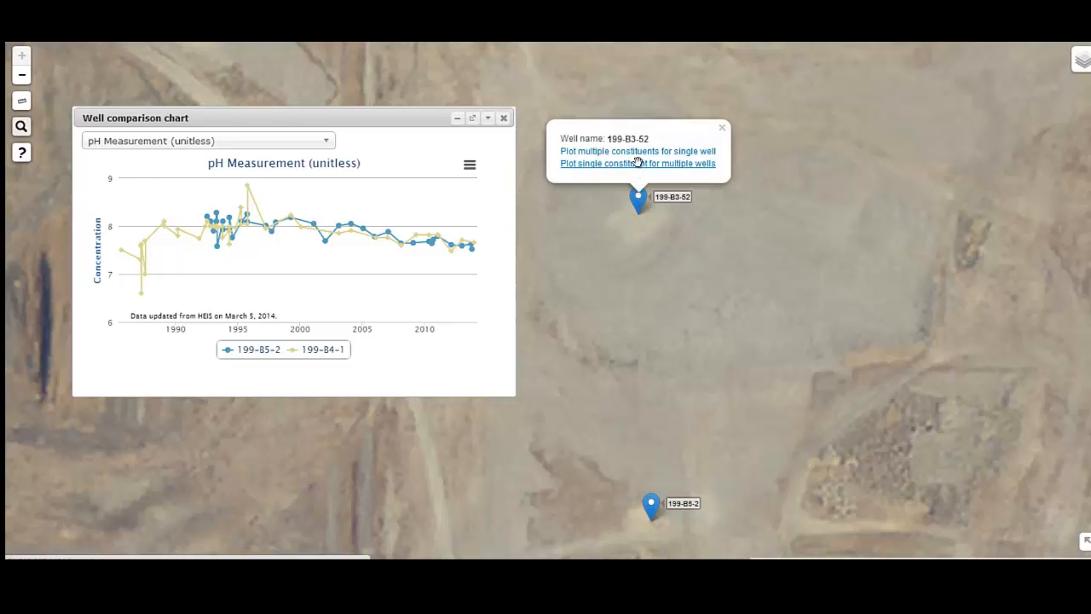
{"action": "left_click", "coordinate": [638, 163]}
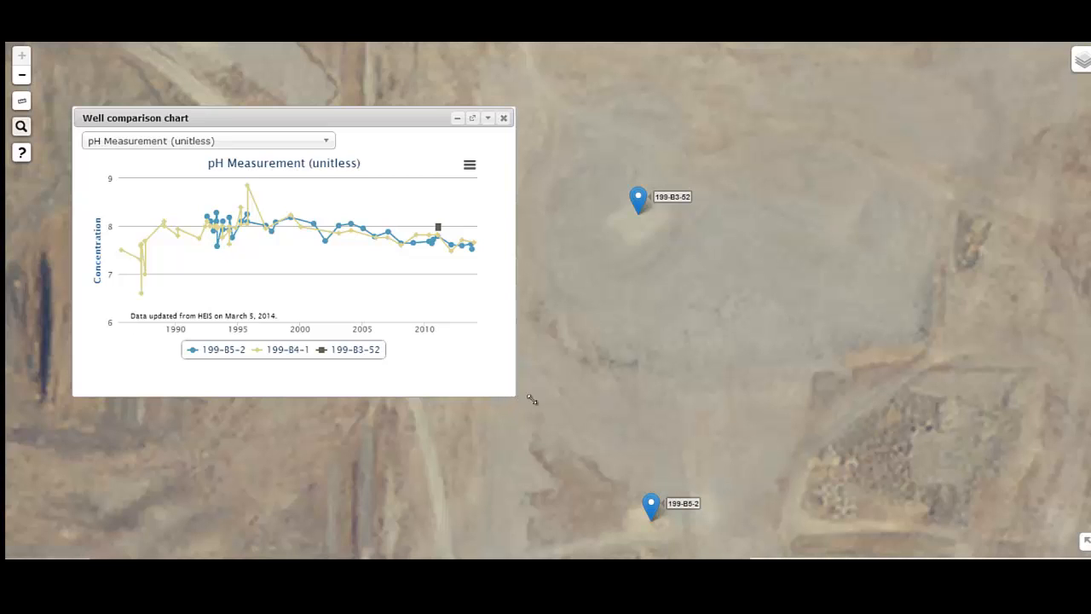
Step: Enlarge the well comparison chart window and zoom the map out around the plotted wells
{"action": "left_click_drag", "start_coordinate": [531, 399], "coordinate": [825, 472]}
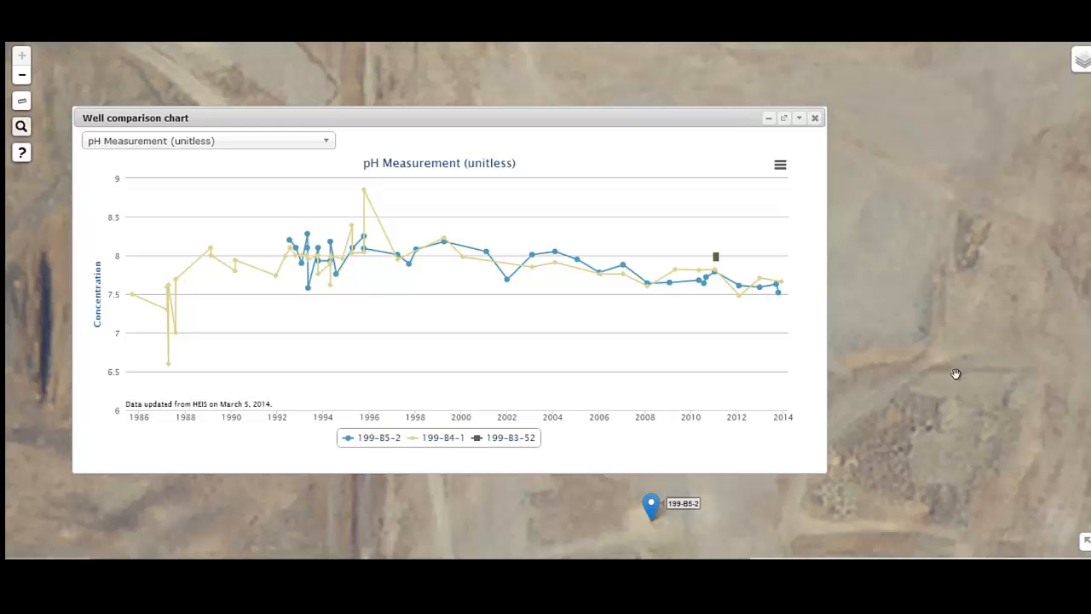
{"action": "left_click_drag", "start_coordinate": [943, 387], "coordinate": [1062, 353]}
{"action": "scroll", "coordinate": [893, 366], "scroll_direction": "down", "scroll_amount": 1}
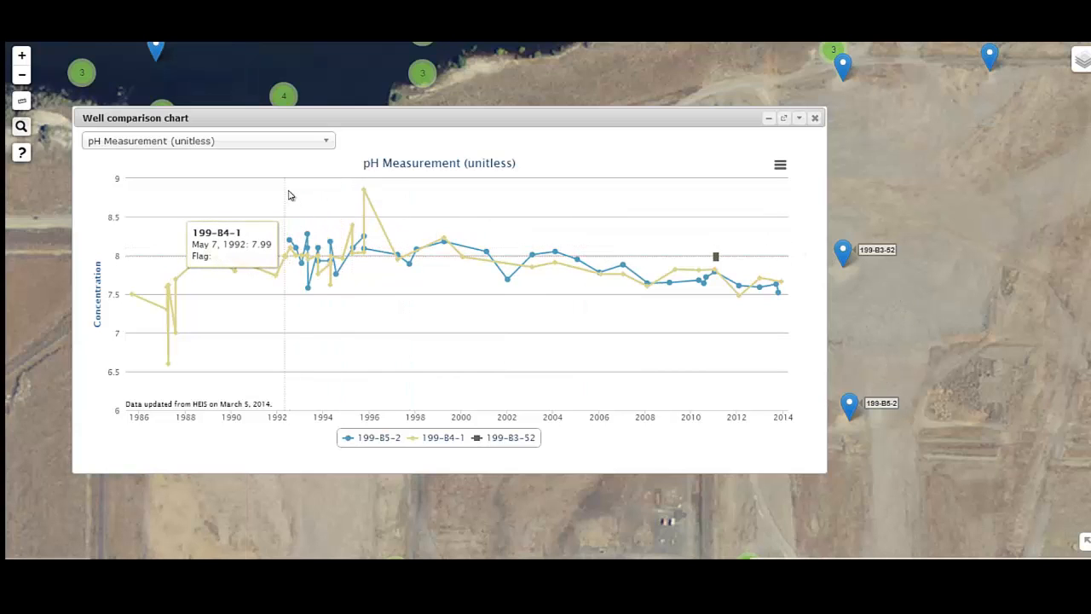
Step: Zoom the pH chart into the period from about 1993 to 2011, inspect the data points, and reset the zoom
{"action": "left_click_drag", "start_coordinate": [295, 197], "coordinate": [725, 300]}
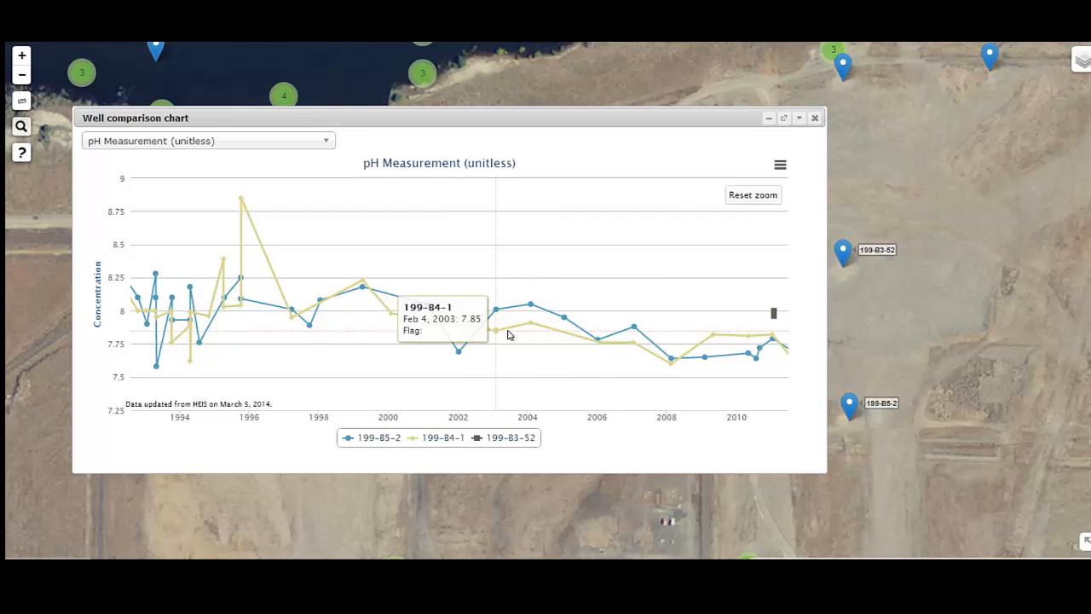
{"action": "left_click", "coordinate": [754, 195]}
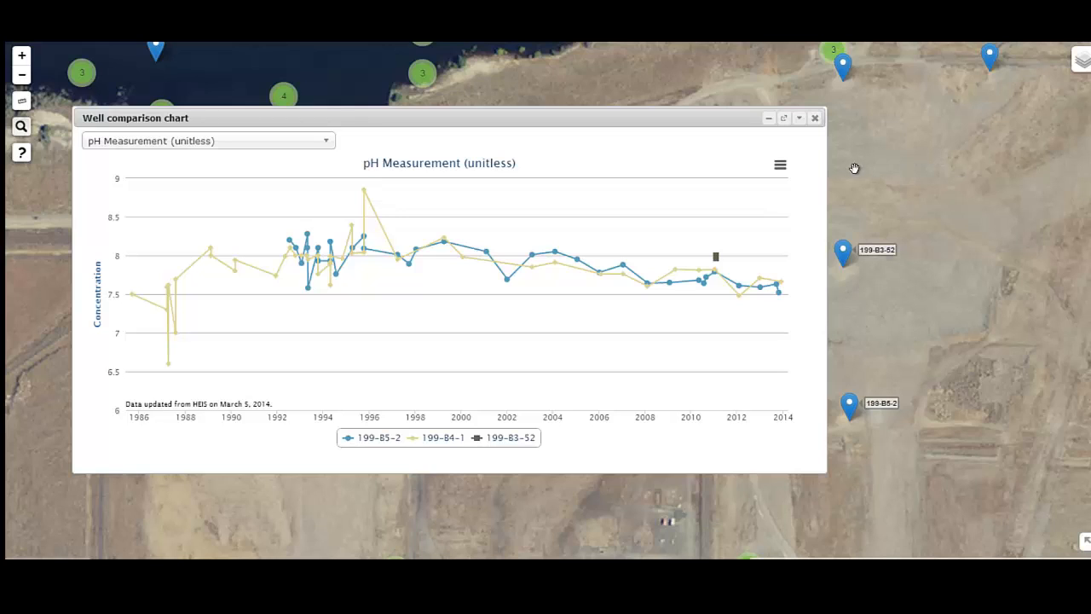
Step: Download the pH comparison chart as an image and open the downloaded file
{"action": "left_click", "coordinate": [781, 167]}
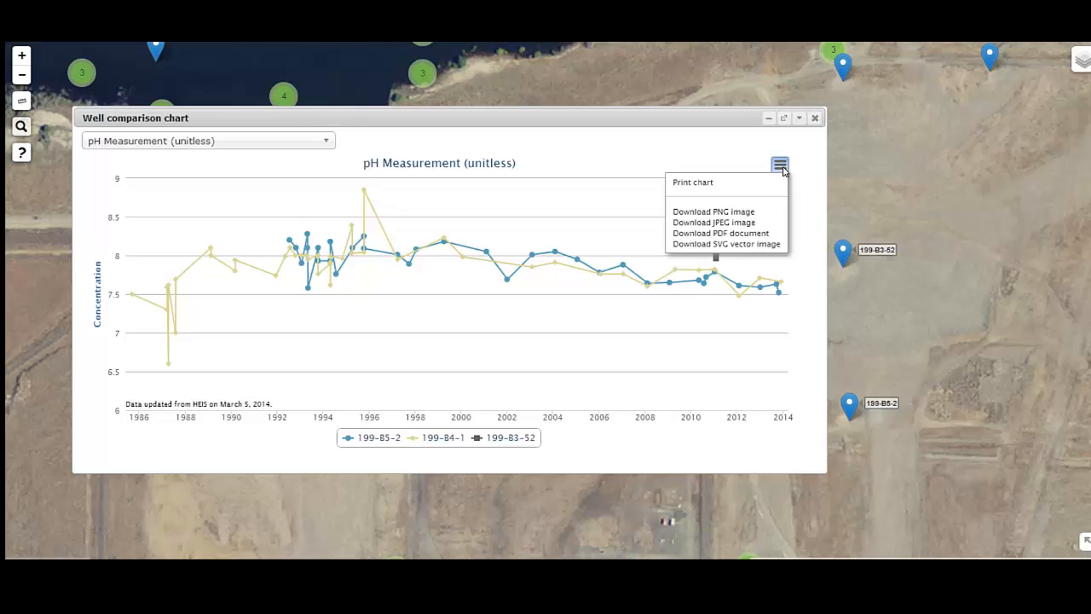
{"action": "left_click", "coordinate": [727, 218]}
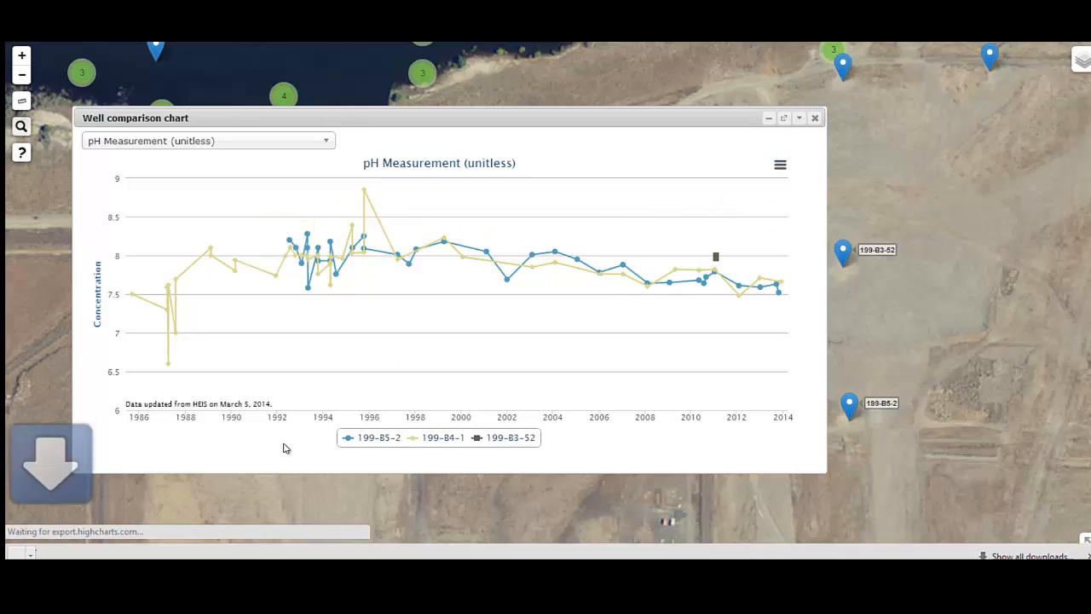
{"action": "left_click", "coordinate": [145, 553]}
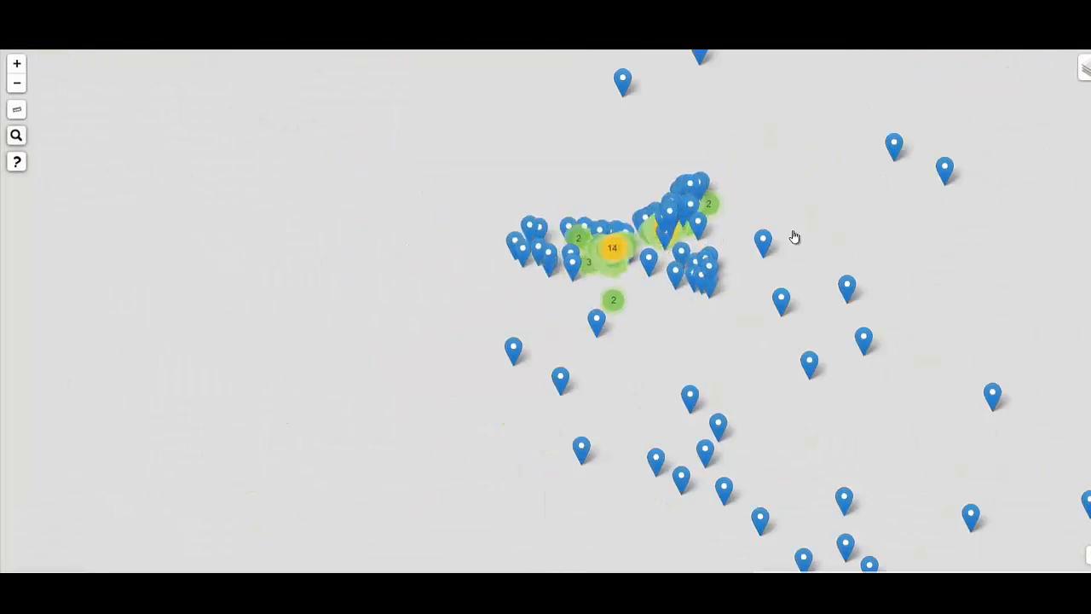
Step: Hide the Geochemistry Wells map layer and show the Automated Water Level Network layer instead
{"action": "scroll", "coordinate": [792, 235], "scroll_direction": "up", "scroll_amount": 3}
{"action": "left_click_drag", "start_coordinate": [994, 114], "coordinate": [902, 106]}
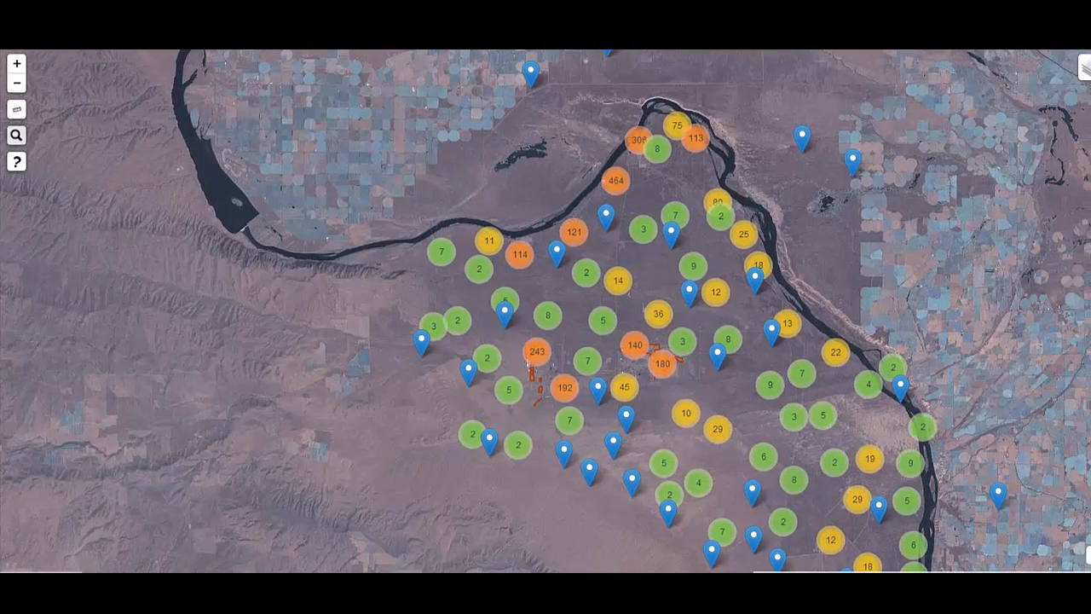
{"action": "mouse_move", "coordinate": [1085, 69]}
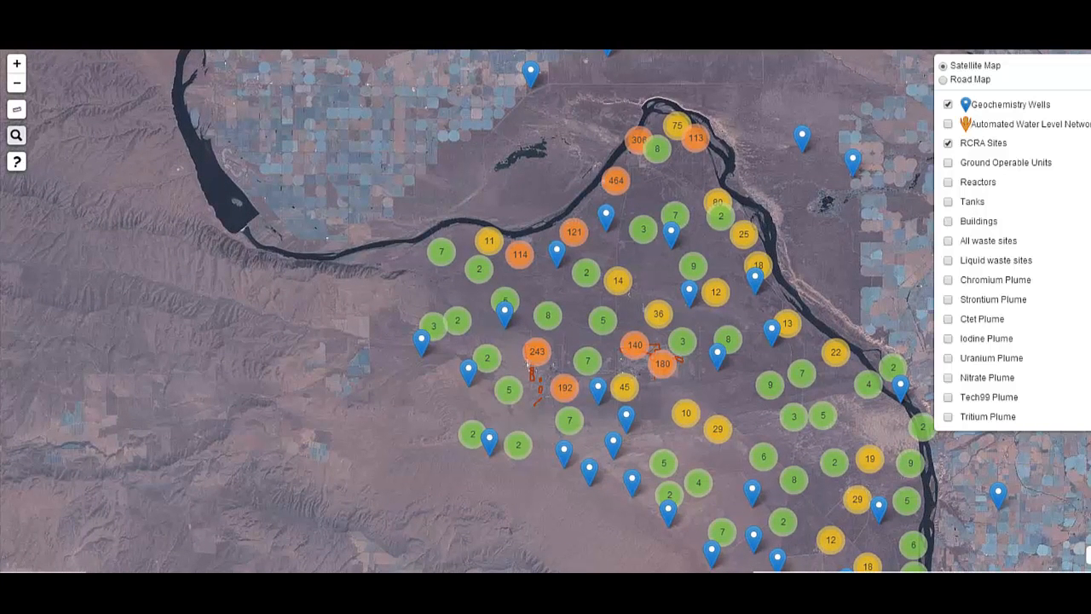
{"action": "left_click", "coordinate": [949, 105]}
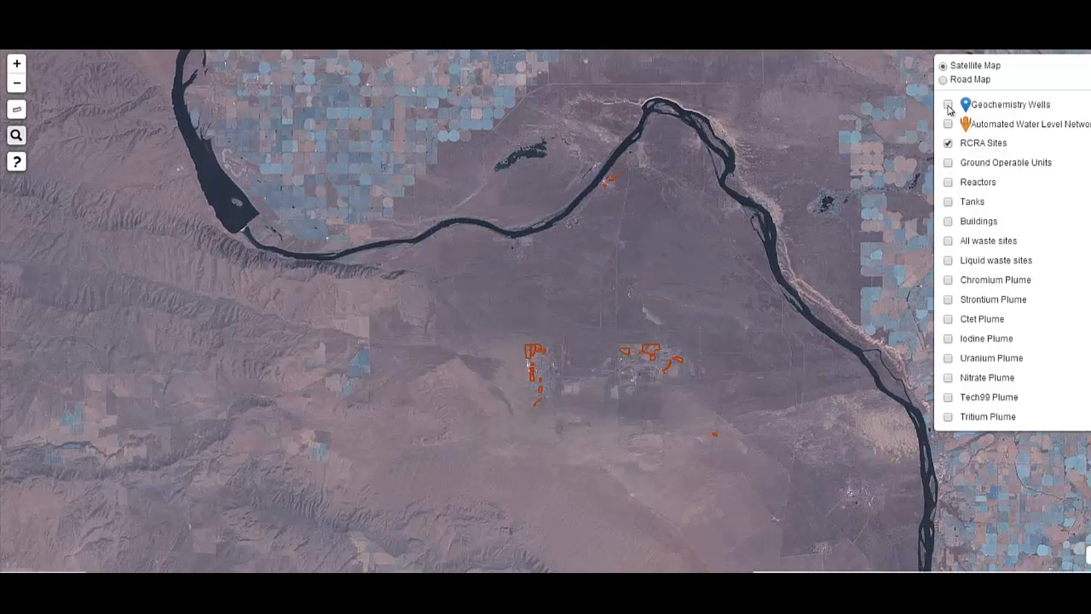
{"action": "left_click", "coordinate": [948, 125]}
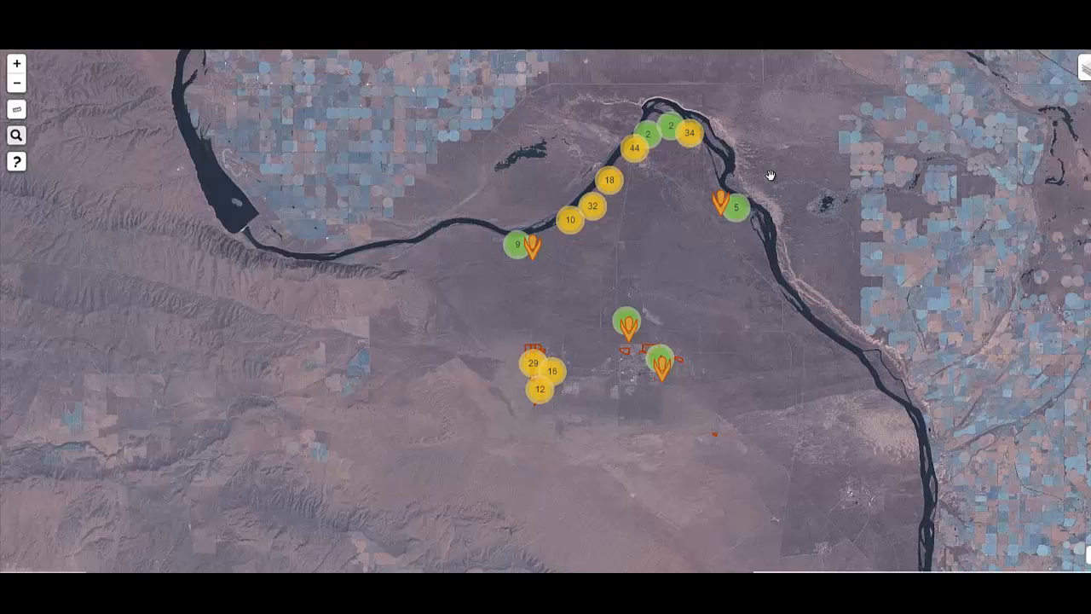
Step: Zoom into the riverside cluster of five water level wells and open the water level chart for well 199-F5-43B
{"action": "left_click", "coordinate": [736, 206]}
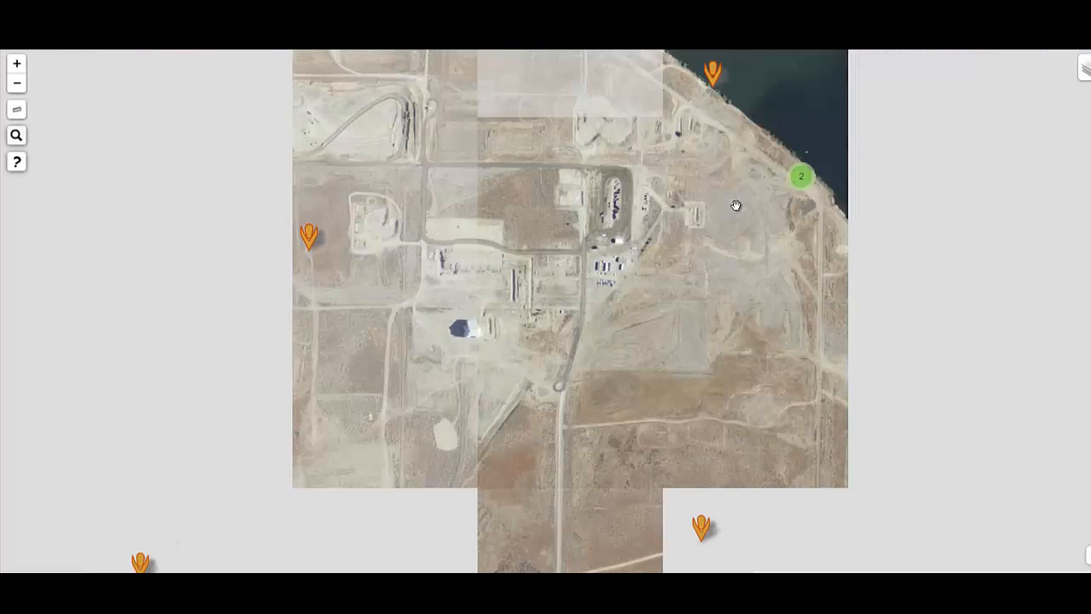
{"action": "left_click", "coordinate": [799, 180]}
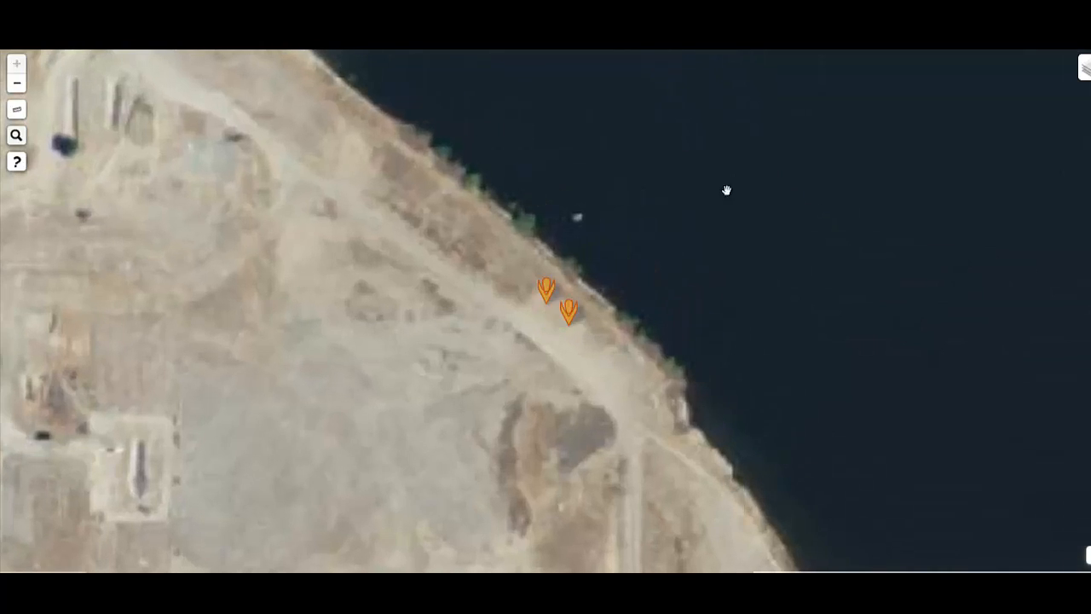
{"action": "left_click", "coordinate": [544, 290]}
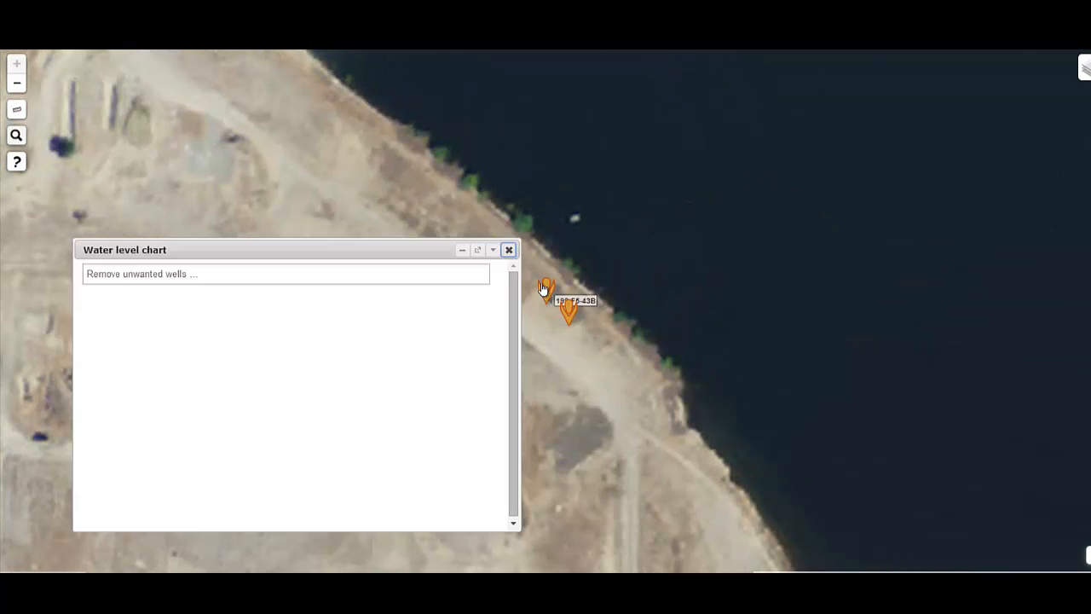
{"action": "left_click_drag", "start_coordinate": [285, 250], "coordinate": [258, 150]}
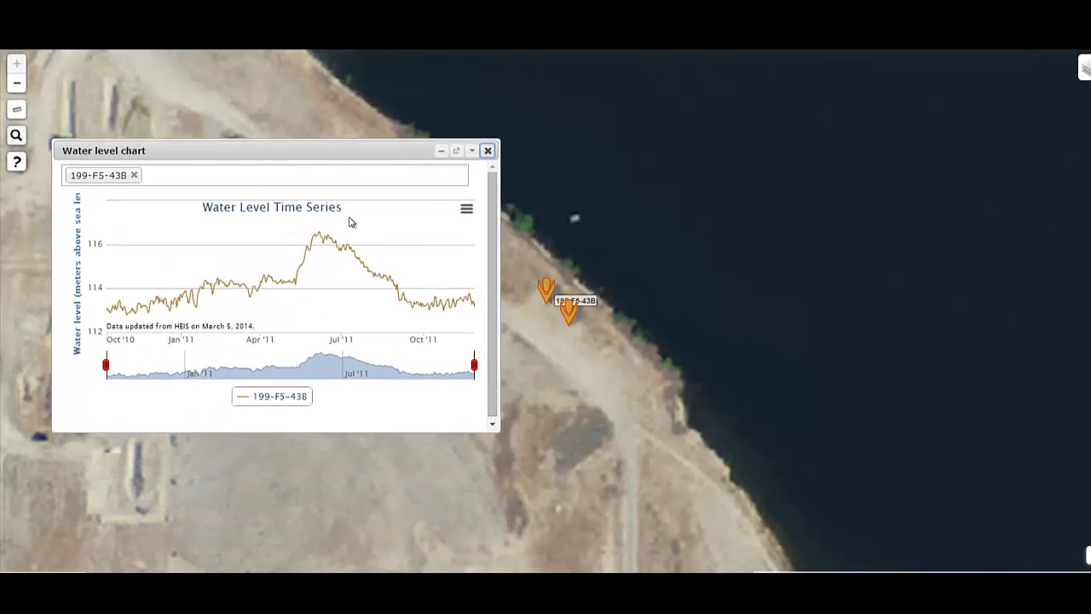
Step: Add wells 199-F5-43A and 199-F7-2 to the water level chart
{"action": "left_click", "coordinate": [565, 314]}
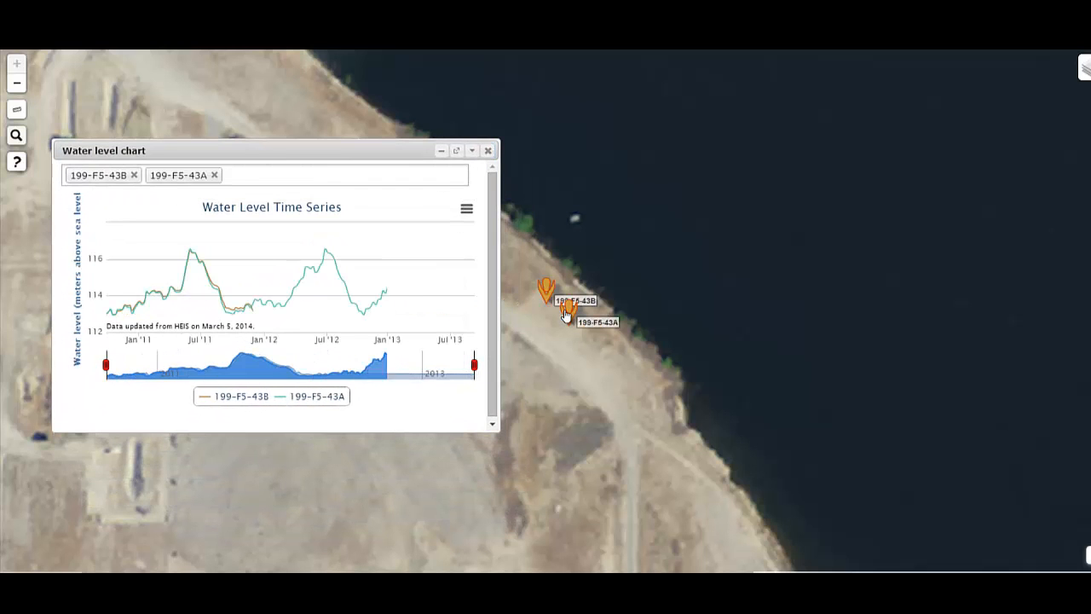
{"action": "left_click_drag", "start_coordinate": [564, 477], "coordinate": [926, 434]}
{"action": "scroll", "coordinate": [787, 398], "scroll_direction": "down", "scroll_amount": 2}
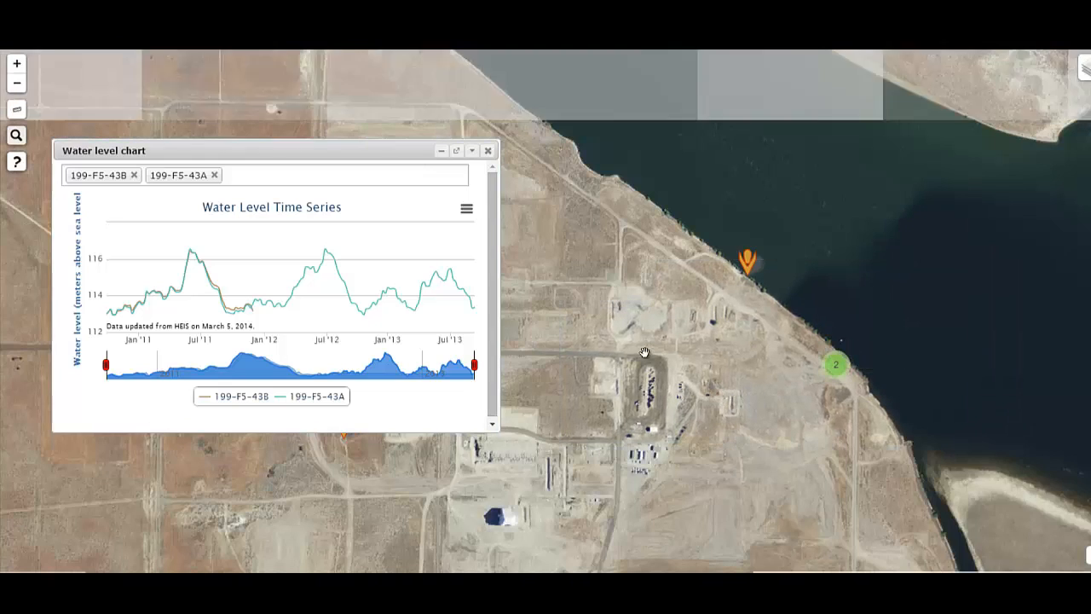
{"action": "left_click_drag", "start_coordinate": [585, 364], "coordinate": [965, 403]}
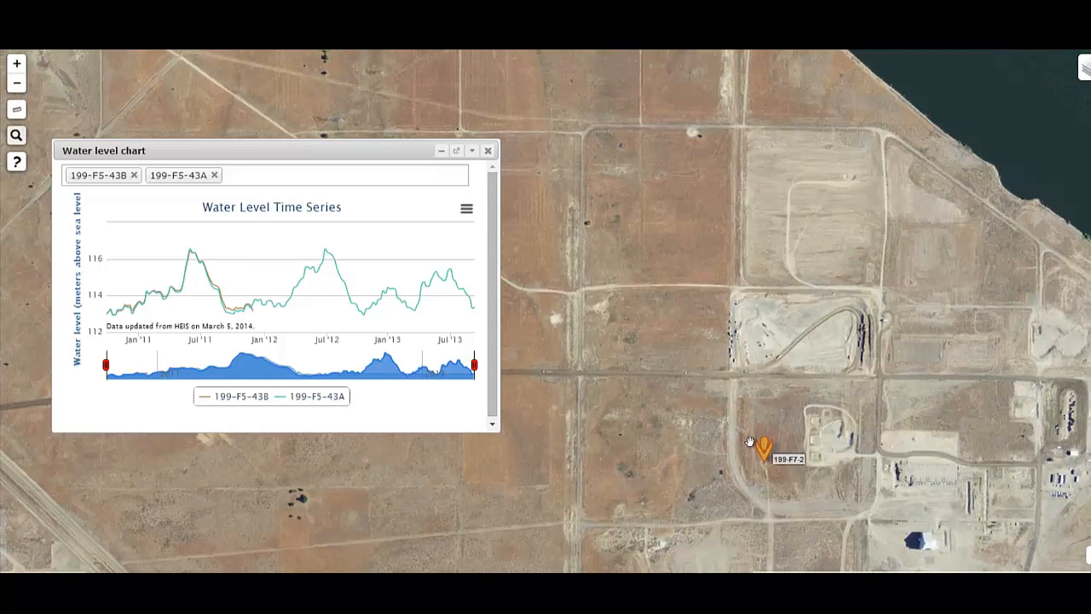
{"action": "left_click", "coordinate": [763, 448]}
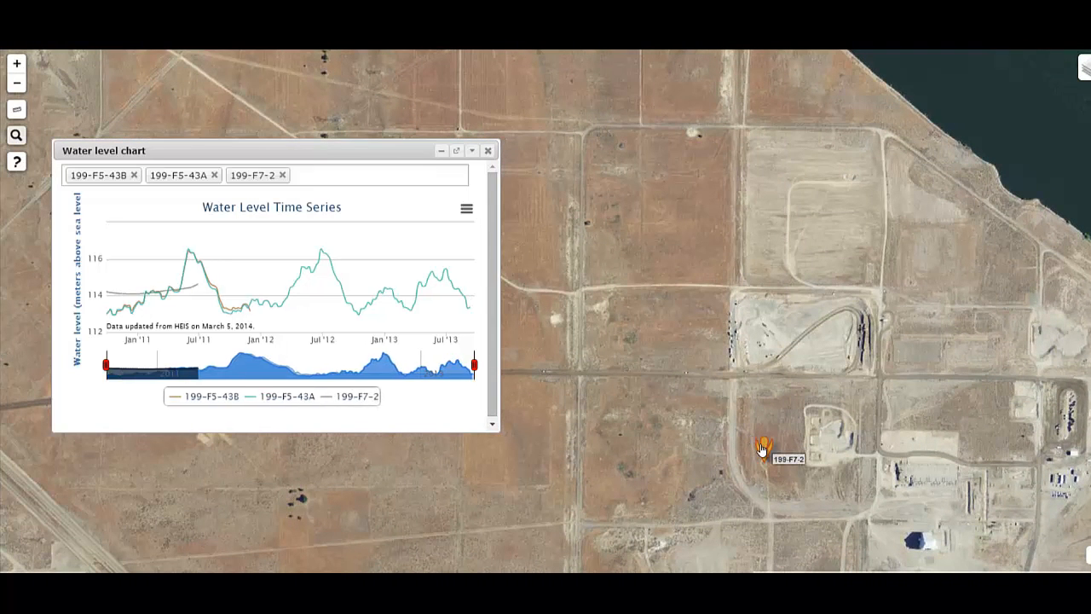
Step: Enlarge the water level chart window to view the three time series, and close the chart
{"action": "left_click_drag", "start_coordinate": [500, 432], "coordinate": [601, 451]}
{"action": "left_click_drag", "start_coordinate": [732, 468], "coordinate": [842, 474]}
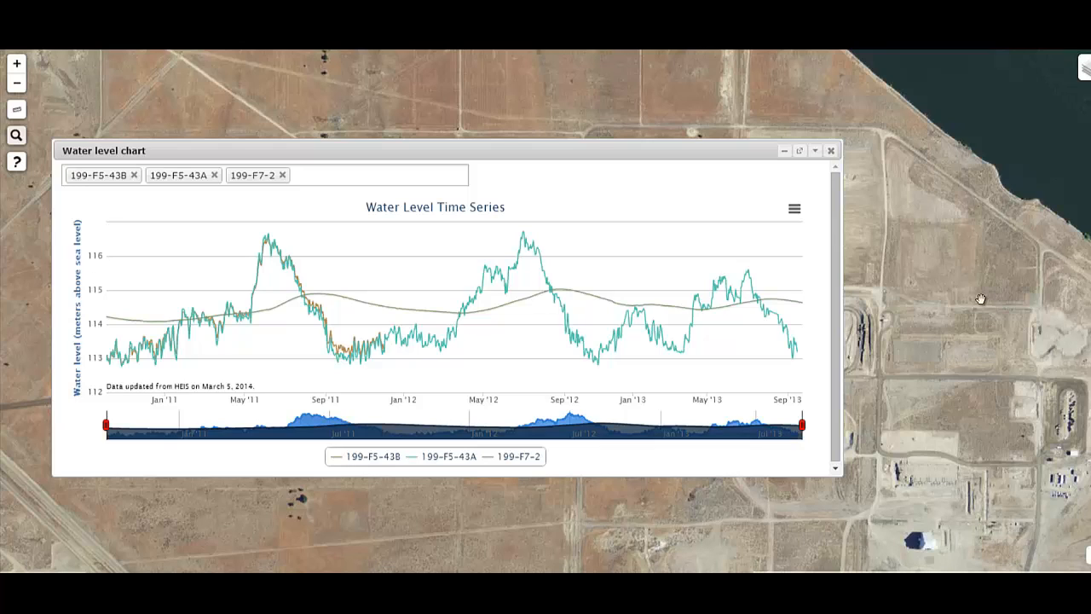
{"action": "left_click", "coordinate": [832, 151]}
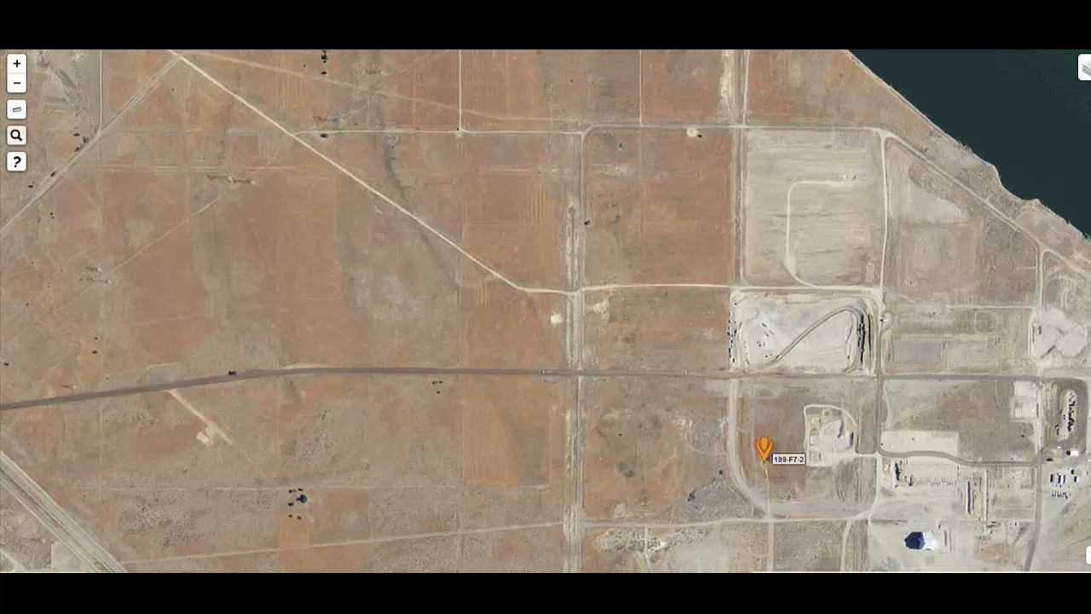